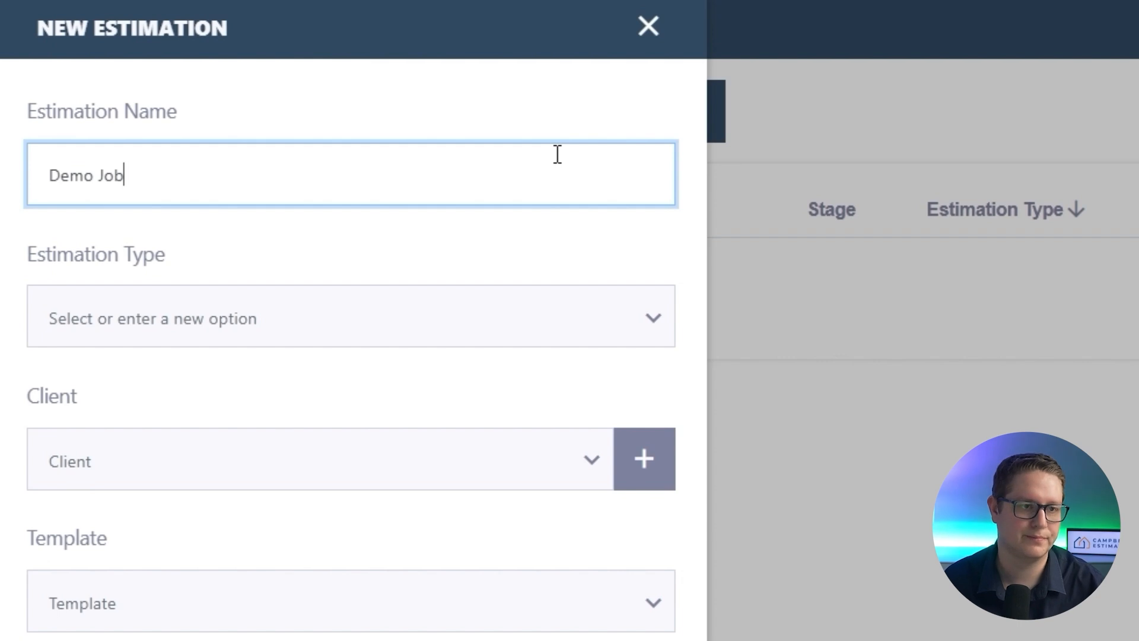
Set the new estimation's type to New Build and its client to Sample Client.
{"action": "left_click", "coordinate": [648, 326]}
{"action": "left_click", "coordinate": [323, 389]}
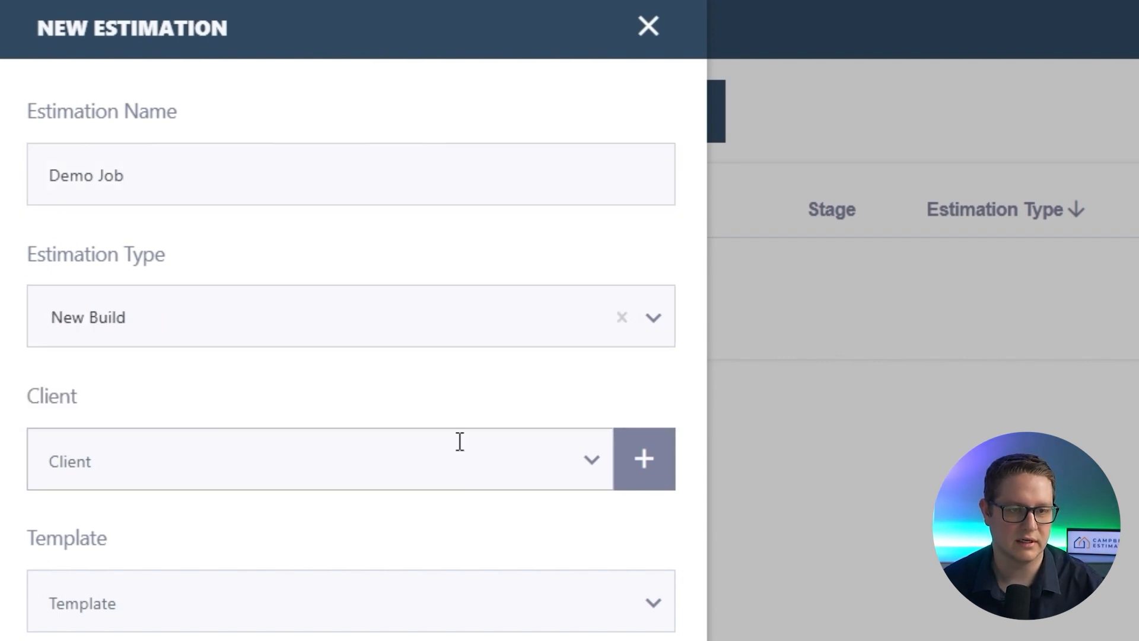
{"action": "left_click", "coordinate": [586, 470]}
{"action": "left_click", "coordinate": [300, 534]}
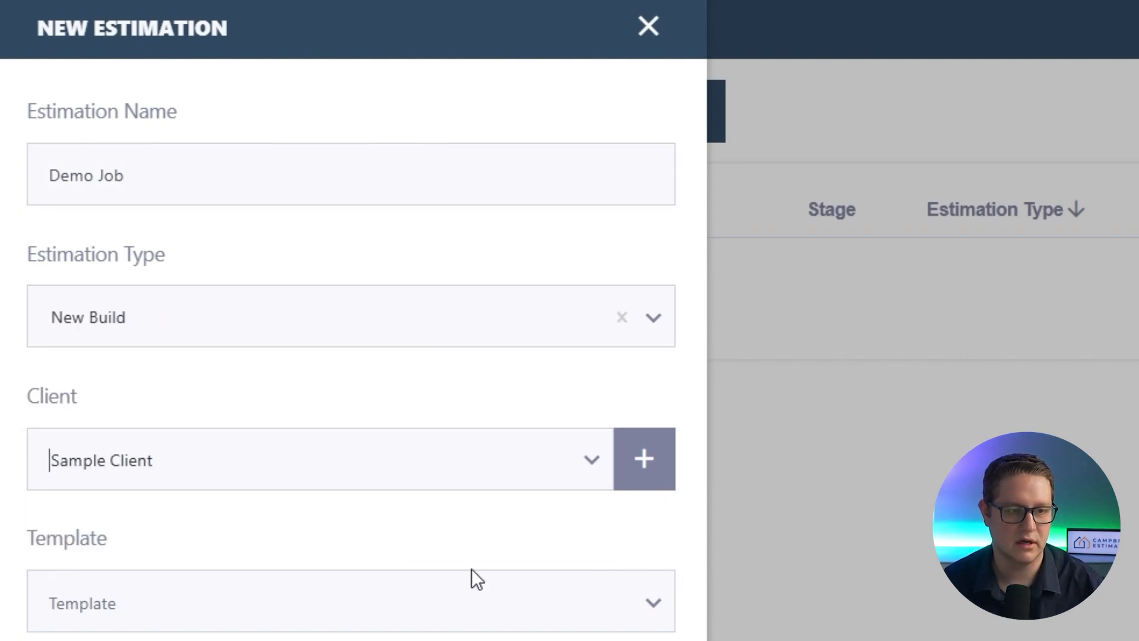
Apply the Campbells Estimating Builders Template to the new estimation, keeping its template options off.
{"action": "left_click", "coordinate": [653, 482]}
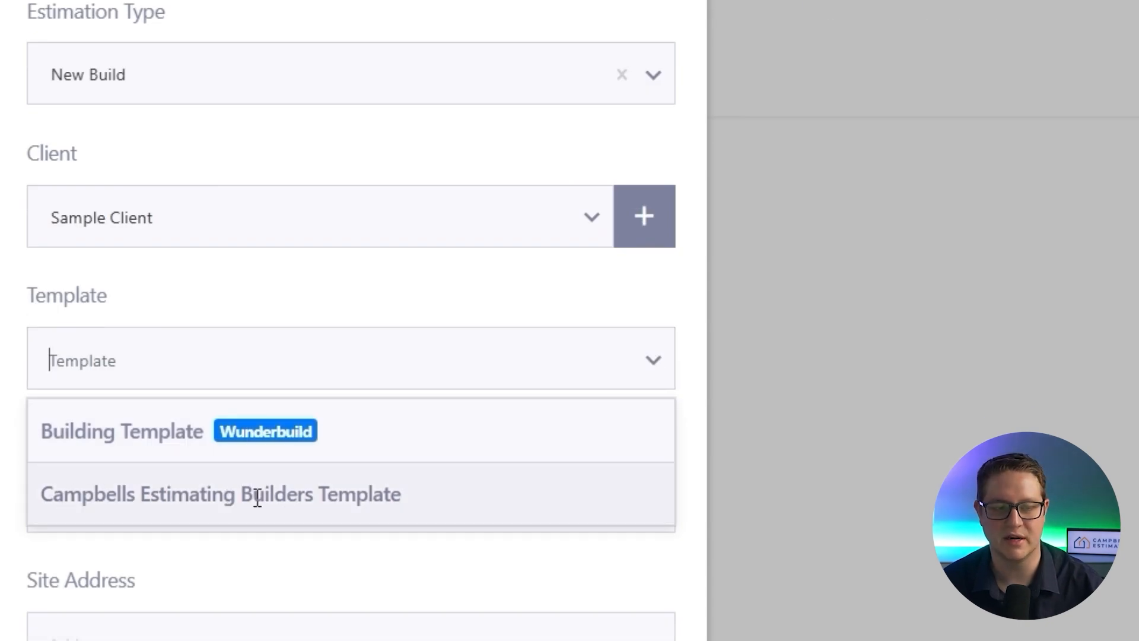
{"action": "left_click", "coordinate": [363, 498]}
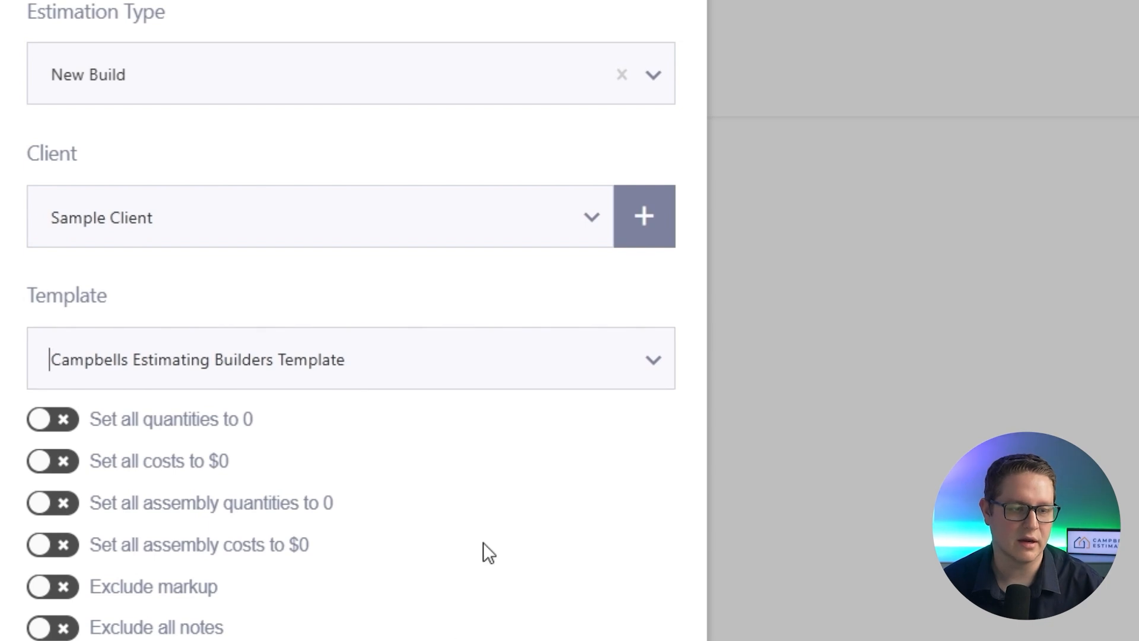
{"action": "scroll", "coordinate": [409, 457], "scroll_direction": "down", "scroll_amount": 10}
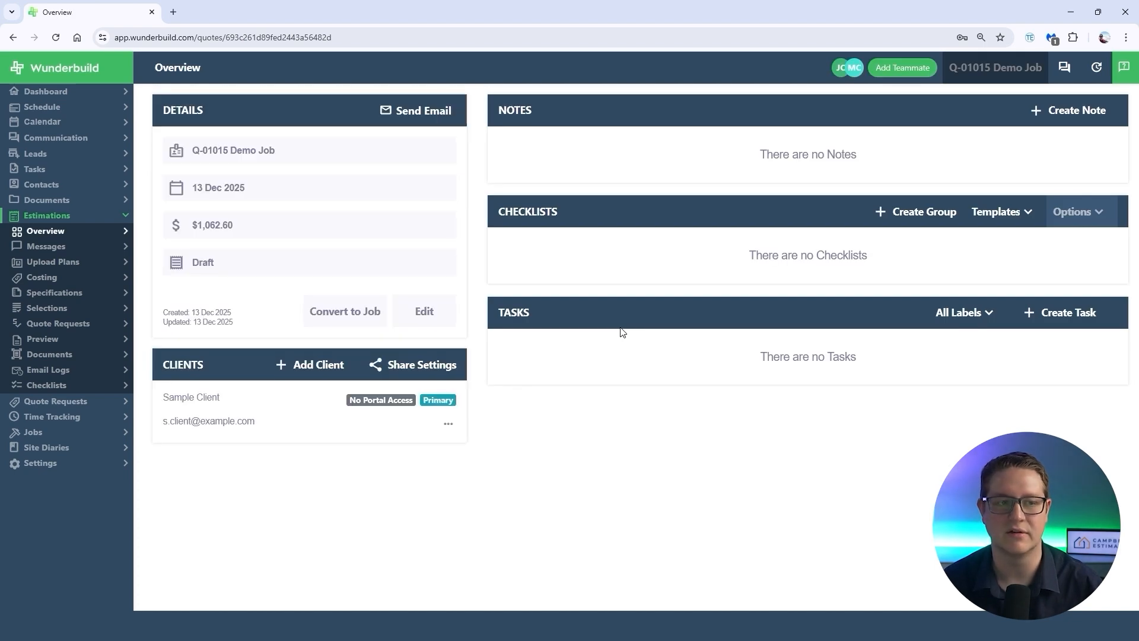
Open the Demo Job costing and review its category list from 01. Preliminaries to 67. Maintenance / Warranty.
{"action": "left_click", "coordinate": [47, 282]}
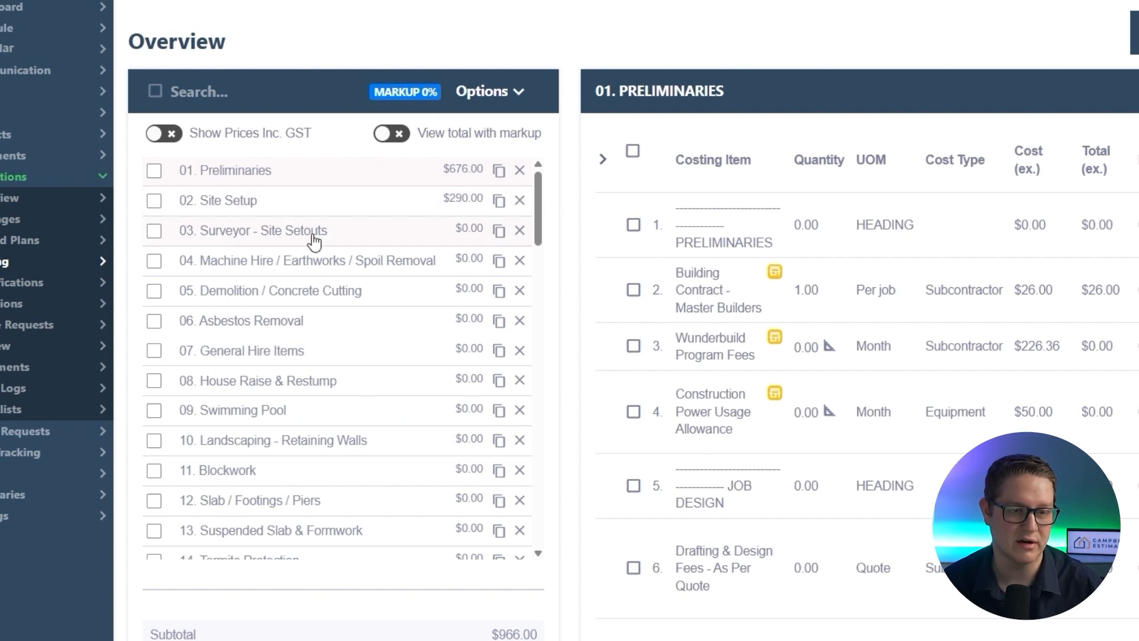
{"action": "scroll", "coordinate": [313, 240], "scroll_direction": "down", "scroll_amount": 3}
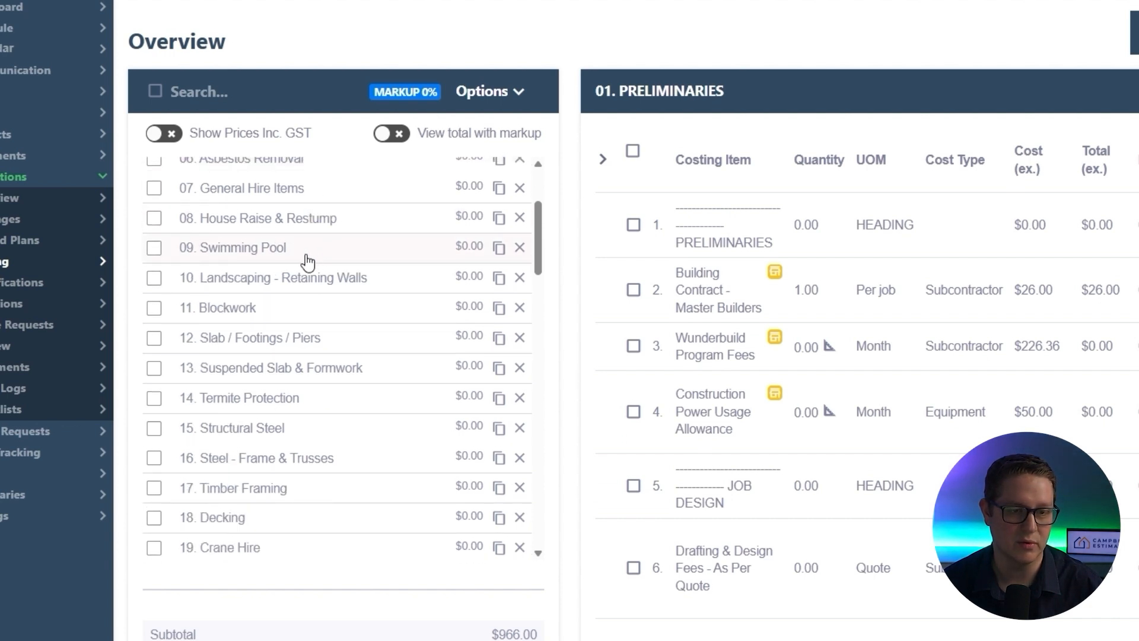
{"action": "scroll", "coordinate": [300, 277], "scroll_direction": "down", "scroll_amount": 2}
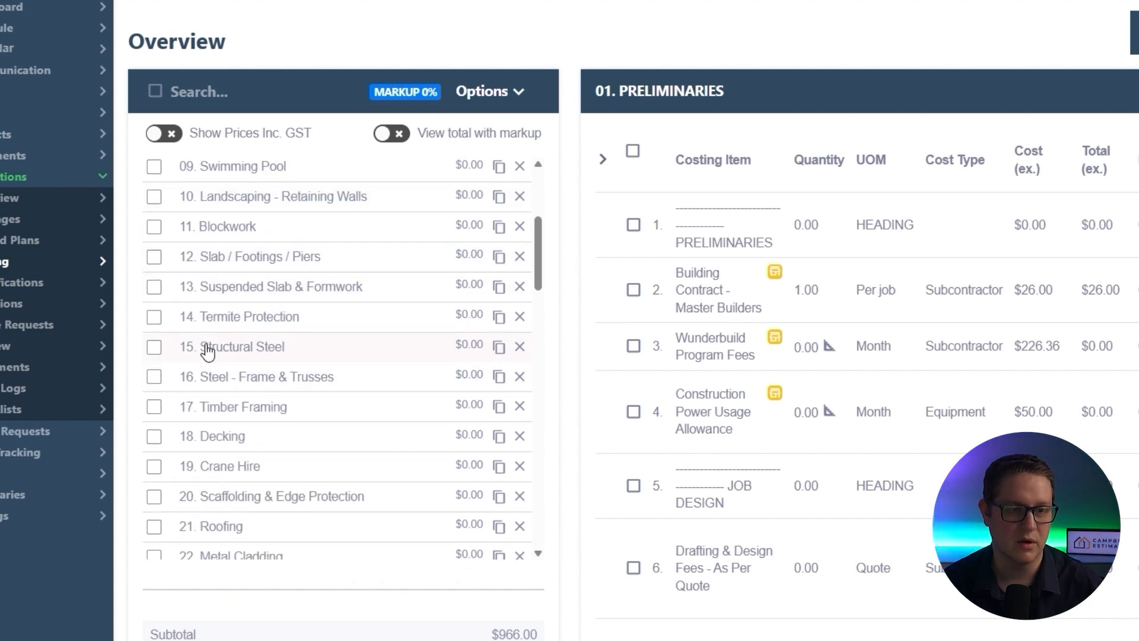
{"action": "scroll", "coordinate": [311, 270], "scroll_direction": "down", "scroll_amount": 2}
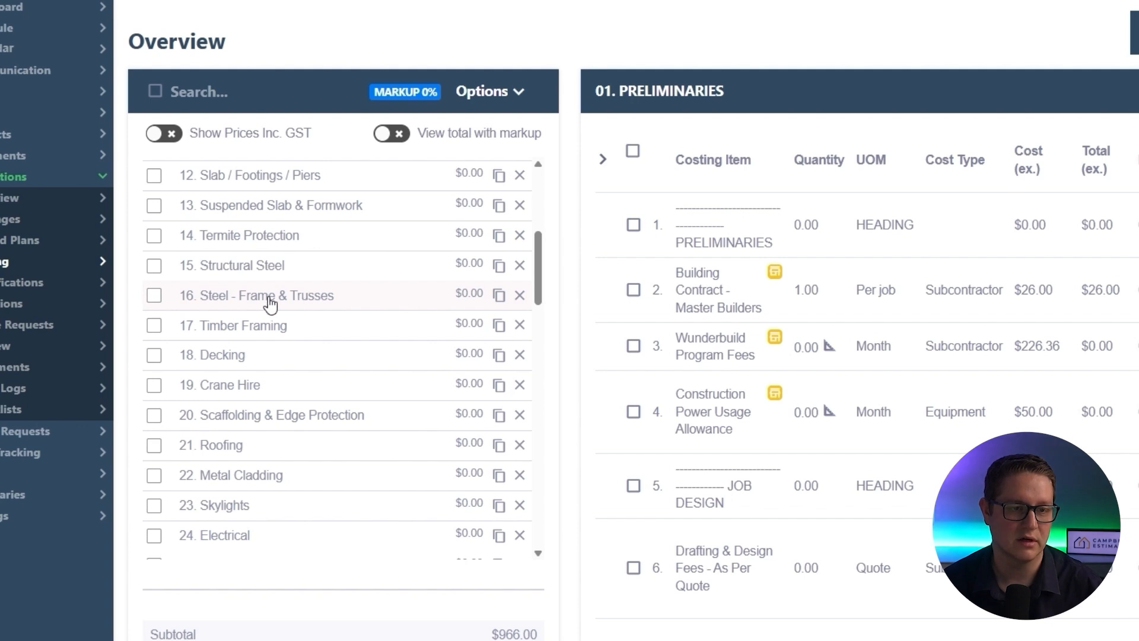
{"action": "scroll", "coordinate": [288, 273], "scroll_direction": "down", "scroll_amount": 2}
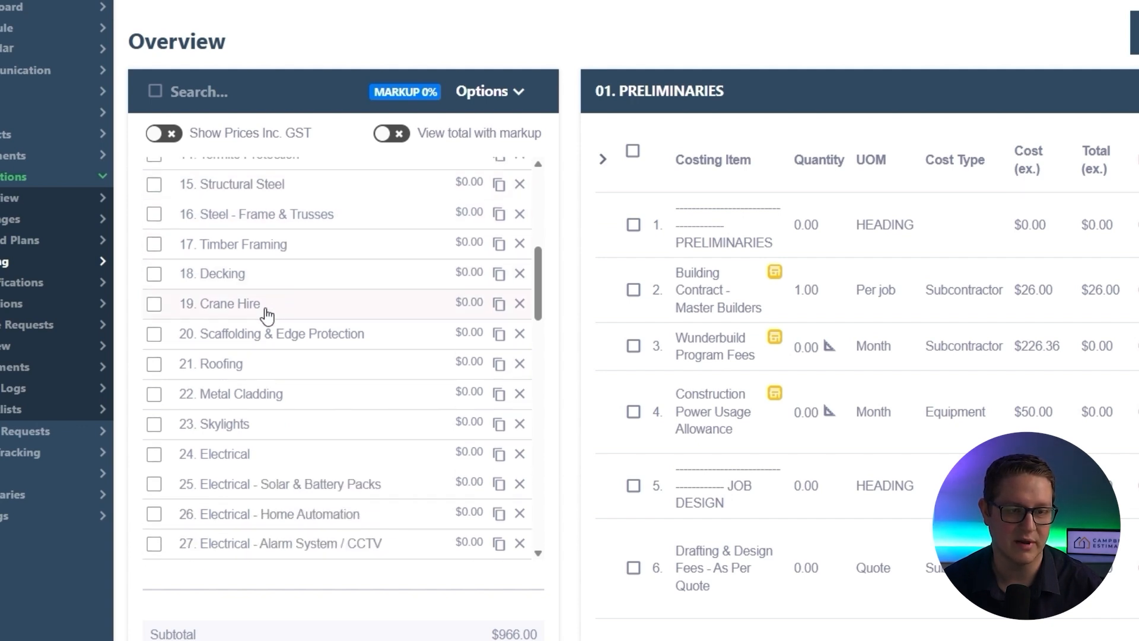
{"action": "scroll", "coordinate": [248, 295], "scroll_direction": "down", "scroll_amount": 2}
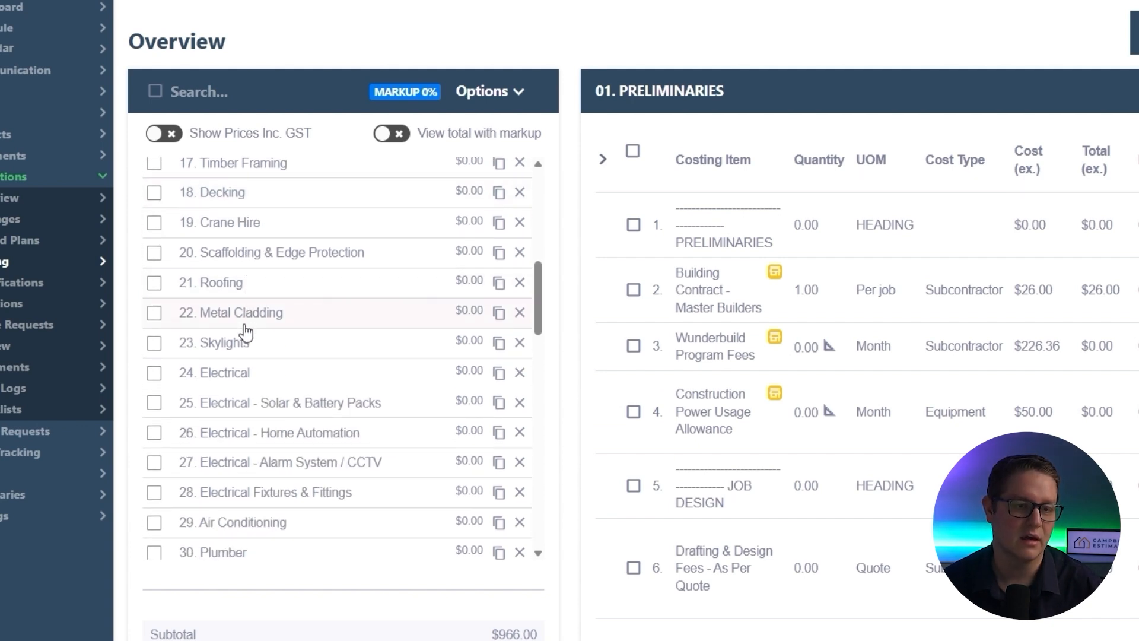
{"action": "scroll", "coordinate": [246, 329], "scroll_direction": "down", "scroll_amount": 2}
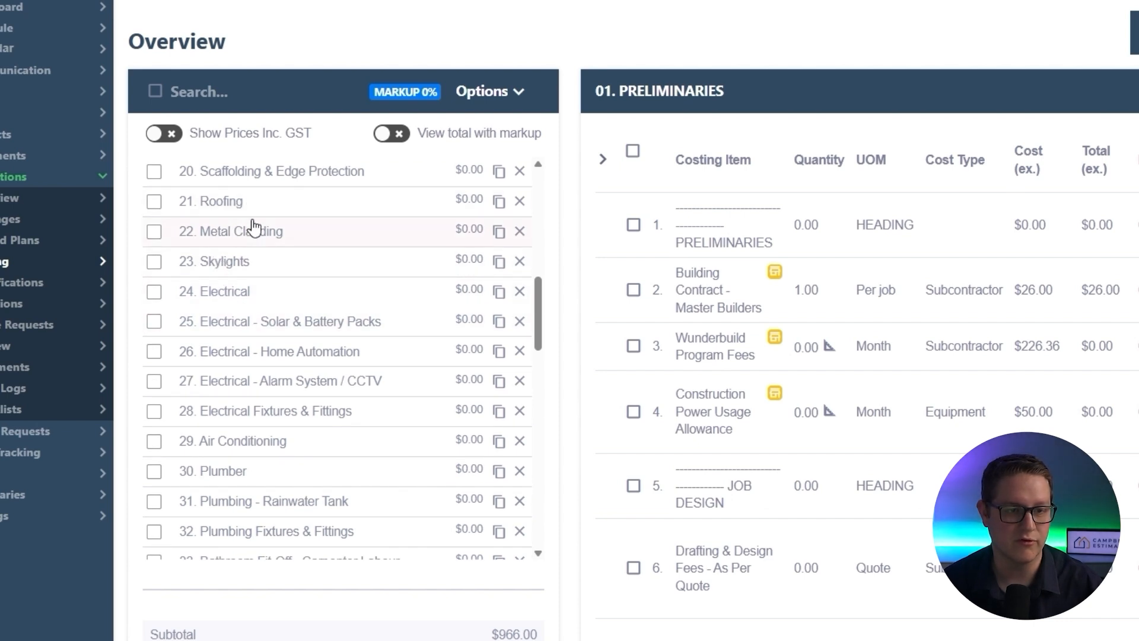
{"action": "scroll", "coordinate": [265, 303], "scroll_direction": "down", "scroll_amount": 2}
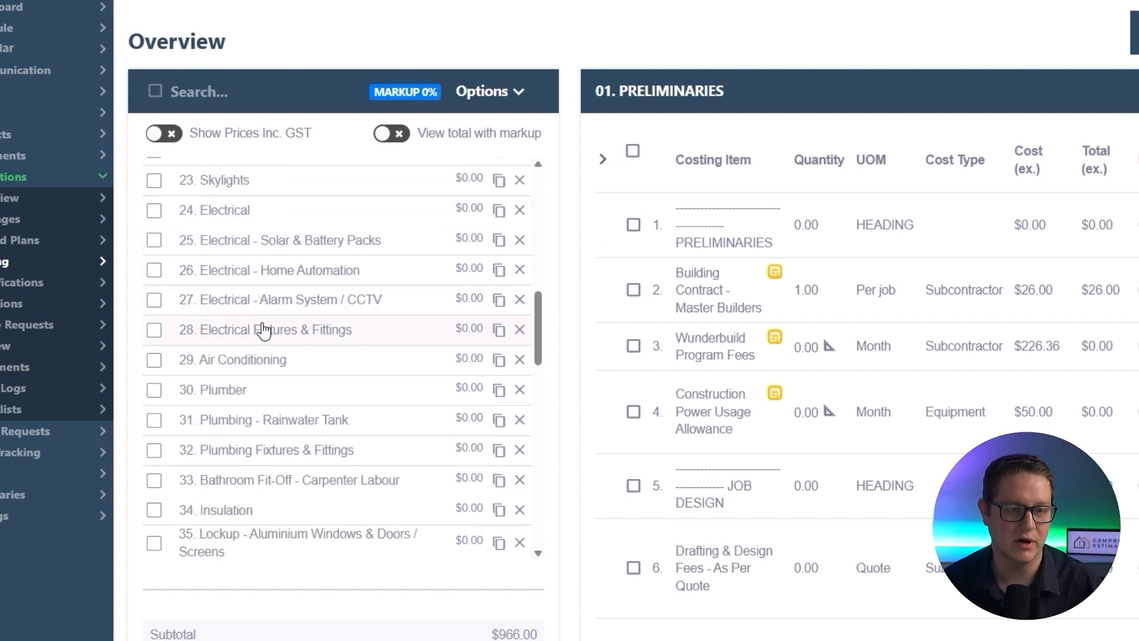
{"action": "scroll", "coordinate": [244, 374], "scroll_direction": "down", "scroll_amount": 2}
{"action": "scroll", "coordinate": [246, 341], "scroll_direction": "down", "scroll_amount": 1}
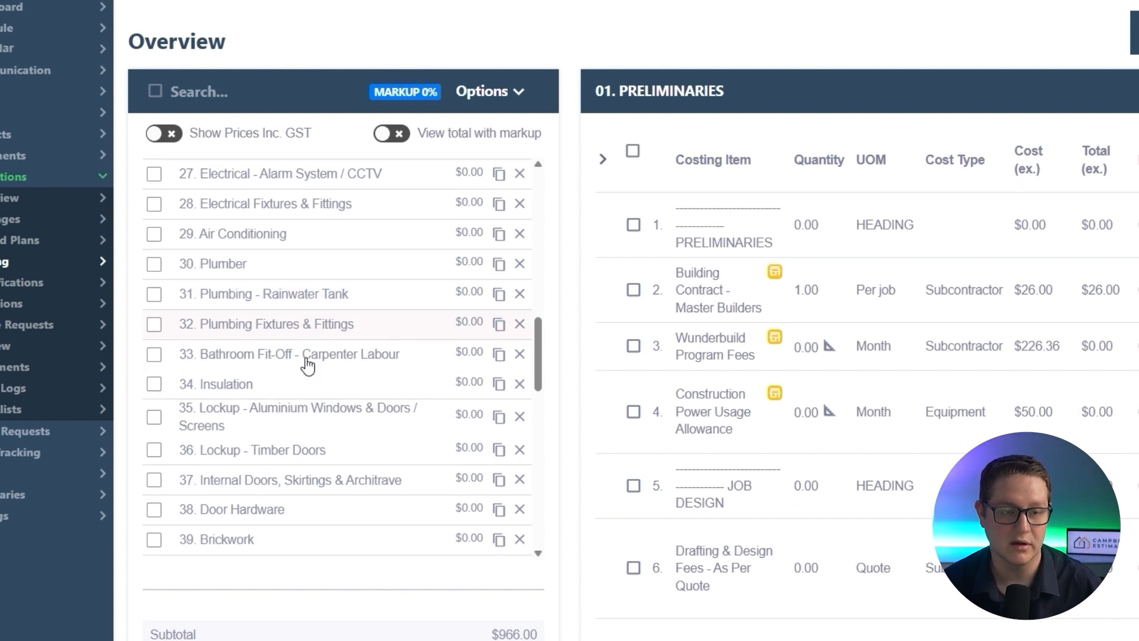
{"action": "scroll", "coordinate": [265, 333], "scroll_direction": "down", "scroll_amount": 1}
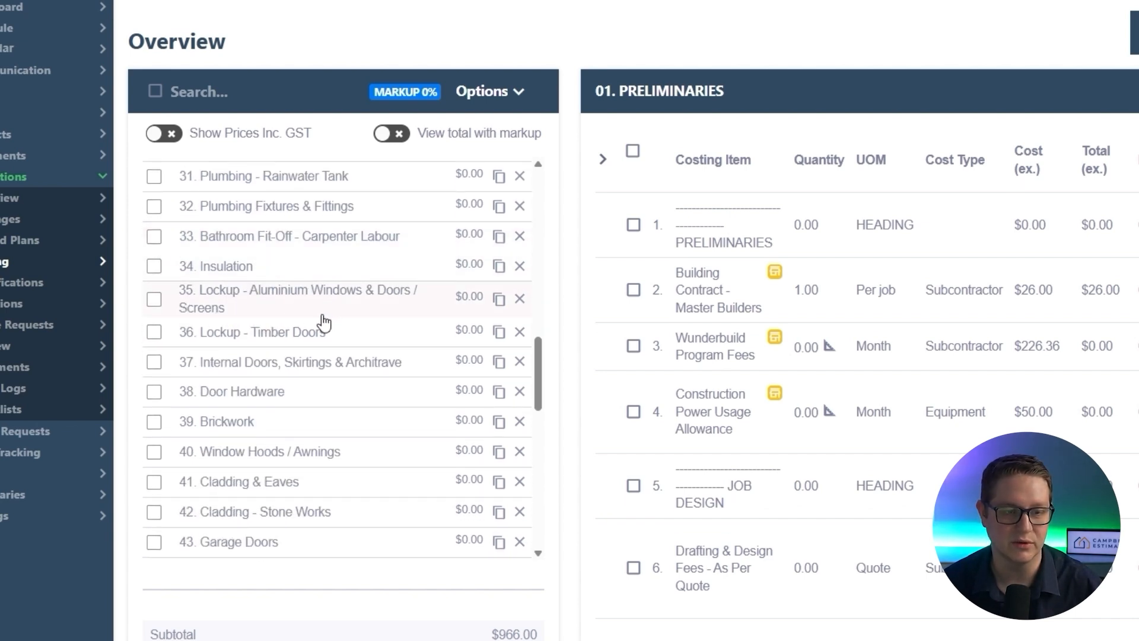
{"action": "scroll", "coordinate": [321, 323], "scroll_direction": "down", "scroll_amount": 1}
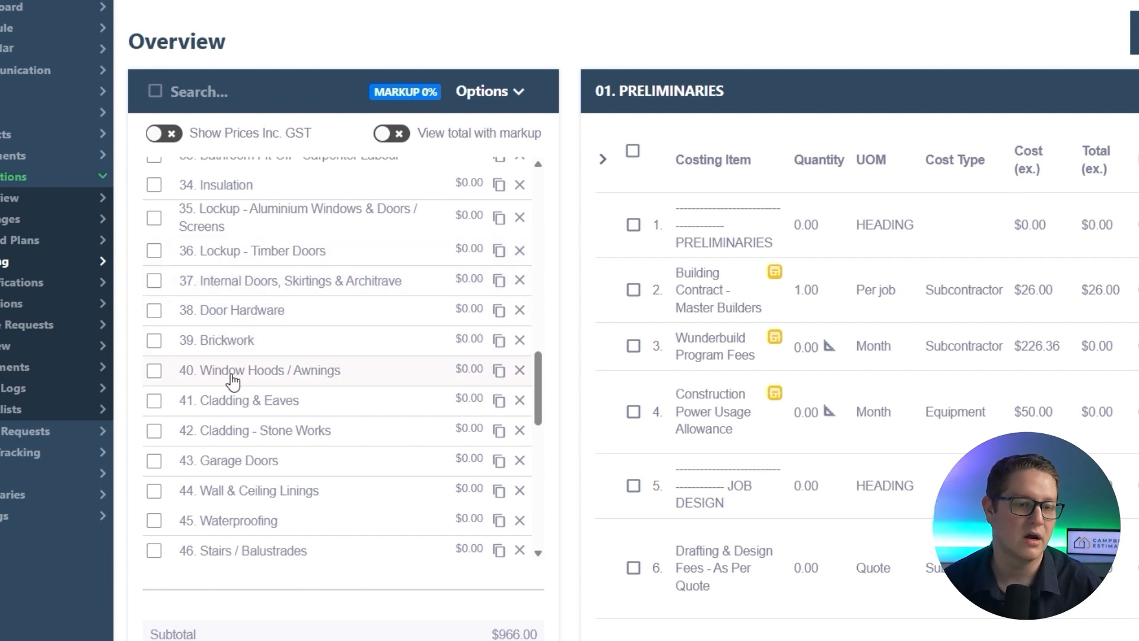
{"action": "scroll", "coordinate": [320, 373], "scroll_direction": "down", "scroll_amount": 1}
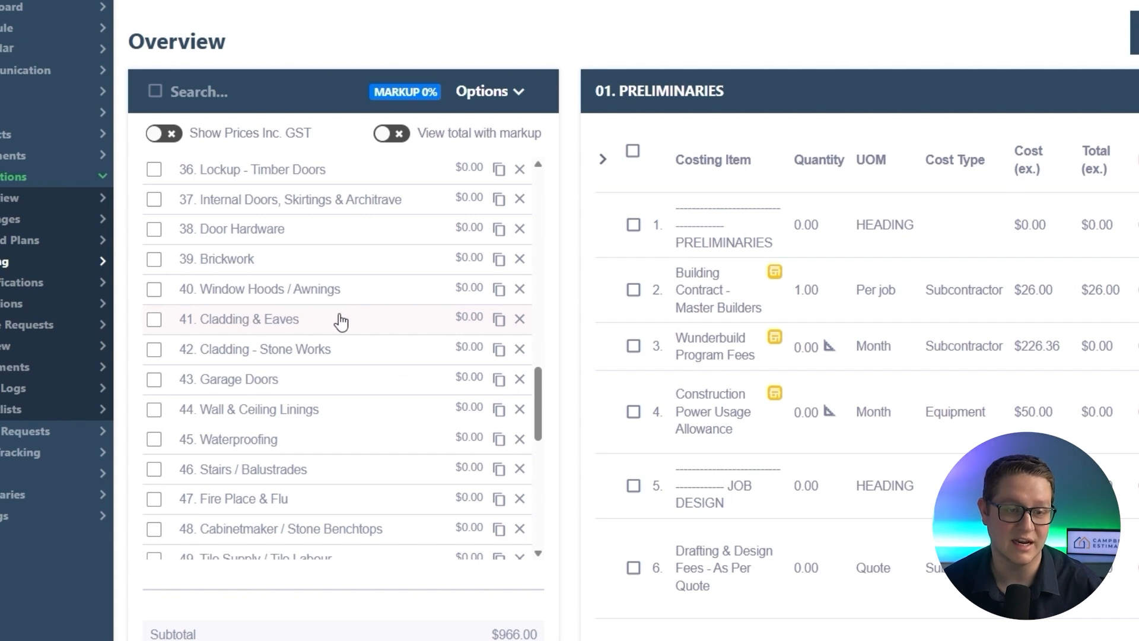
{"action": "scroll", "coordinate": [327, 311], "scroll_direction": "down", "scroll_amount": 1}
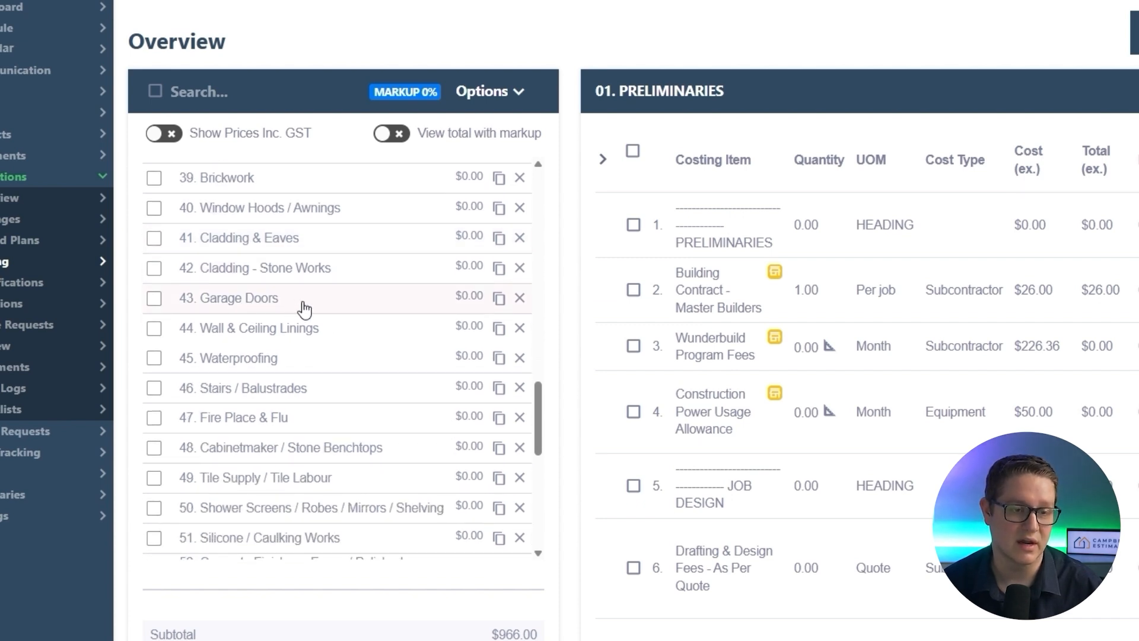
{"action": "scroll", "coordinate": [297, 304], "scroll_direction": "down", "scroll_amount": 1}
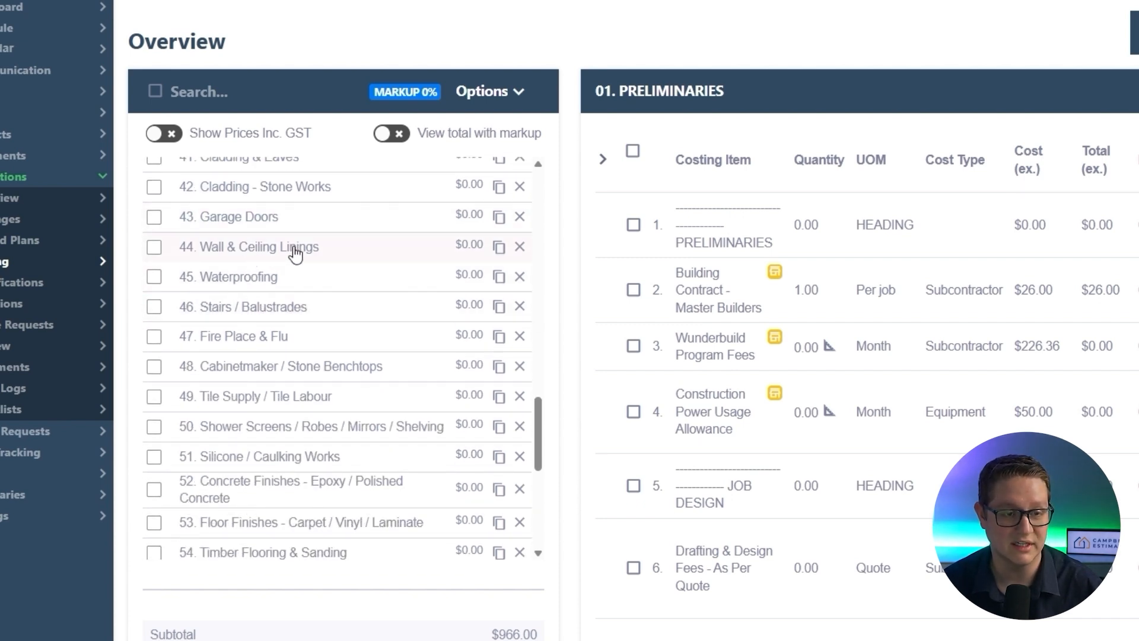
{"action": "scroll", "coordinate": [279, 270], "scroll_direction": "down", "scroll_amount": 1}
{"action": "scroll", "coordinate": [315, 309], "scroll_direction": "down", "scroll_amount": 1}
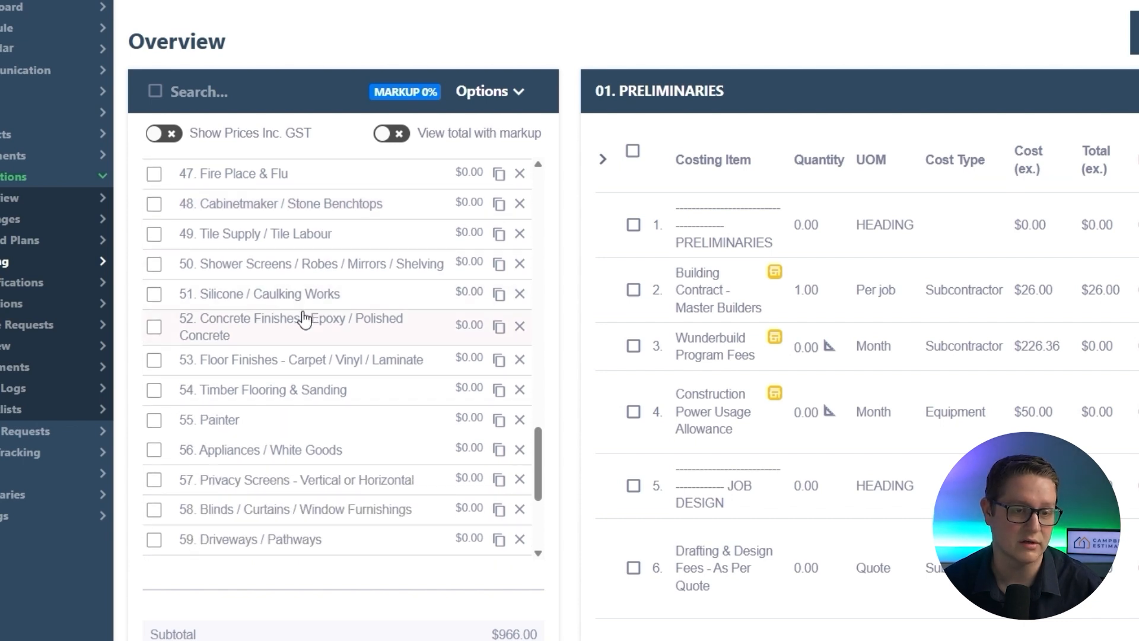
{"action": "scroll", "coordinate": [246, 361], "scroll_direction": "down", "scroll_amount": 1}
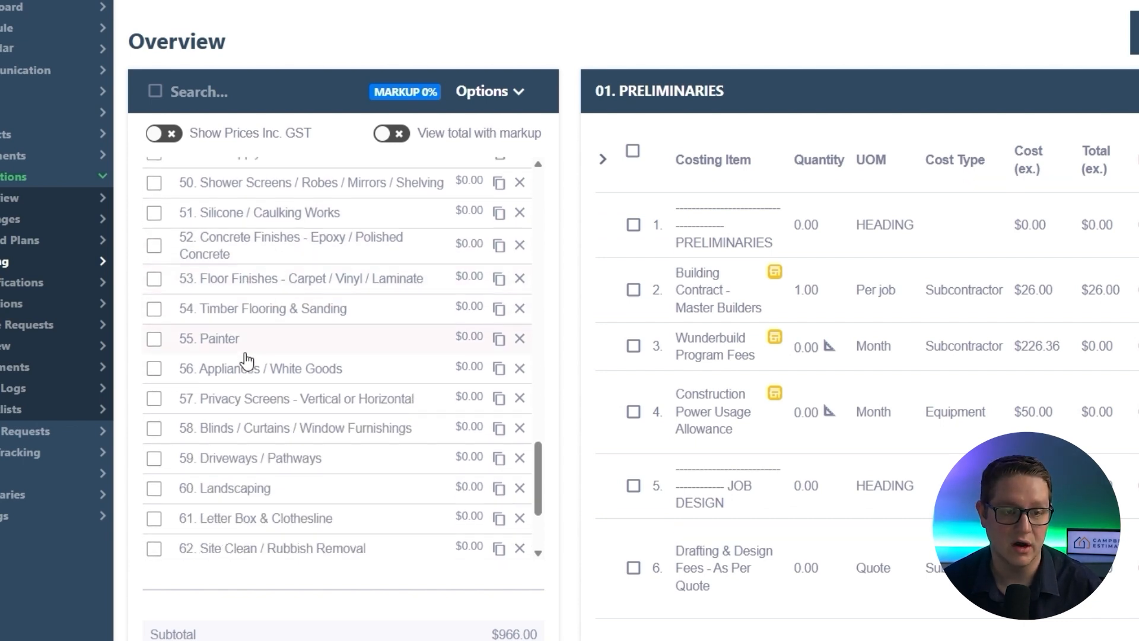
{"action": "scroll", "coordinate": [245, 360], "scroll_direction": "down", "scroll_amount": 1}
{"action": "scroll", "coordinate": [246, 358], "scroll_direction": "down", "scroll_amount": 1}
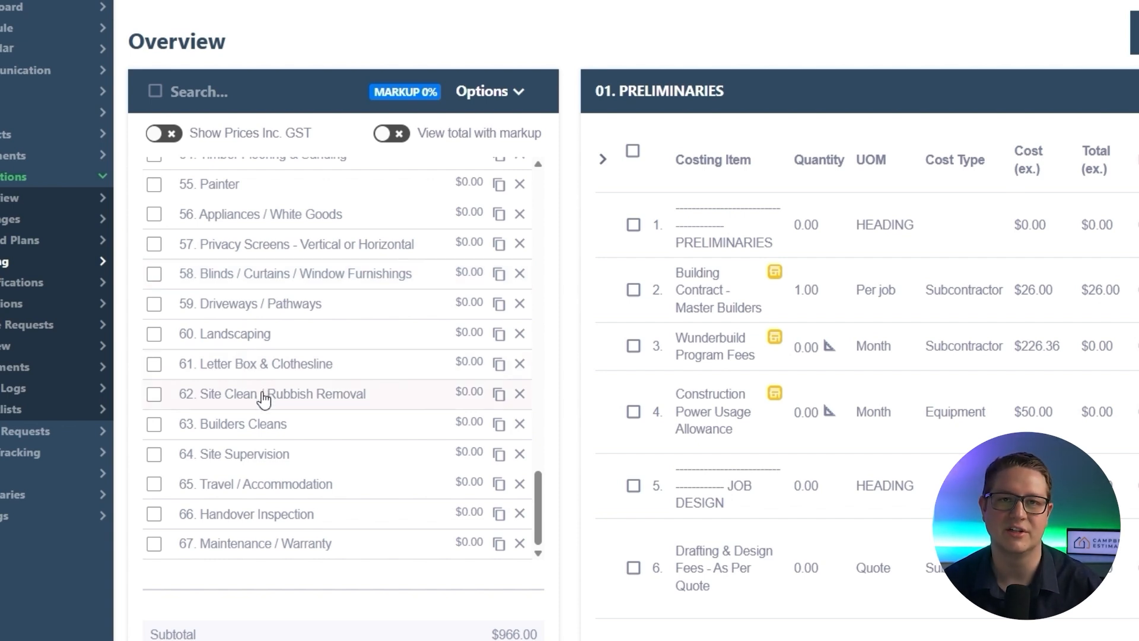
{"action": "scroll", "coordinate": [264, 399], "scroll_direction": "up", "scroll_amount": 2}
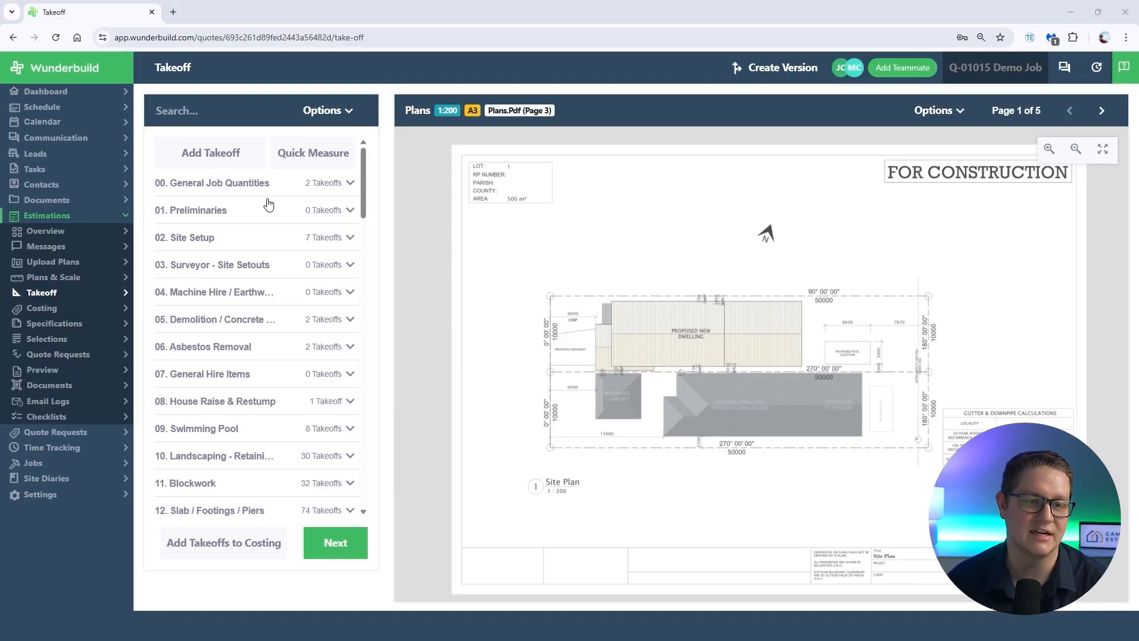
Expand the 00. General Job Quantities takeoff group and select the Total Weeks of Build takeoff.
{"action": "scroll", "coordinate": [269, 204], "scroll_direction": "down", "scroll_amount": 8}
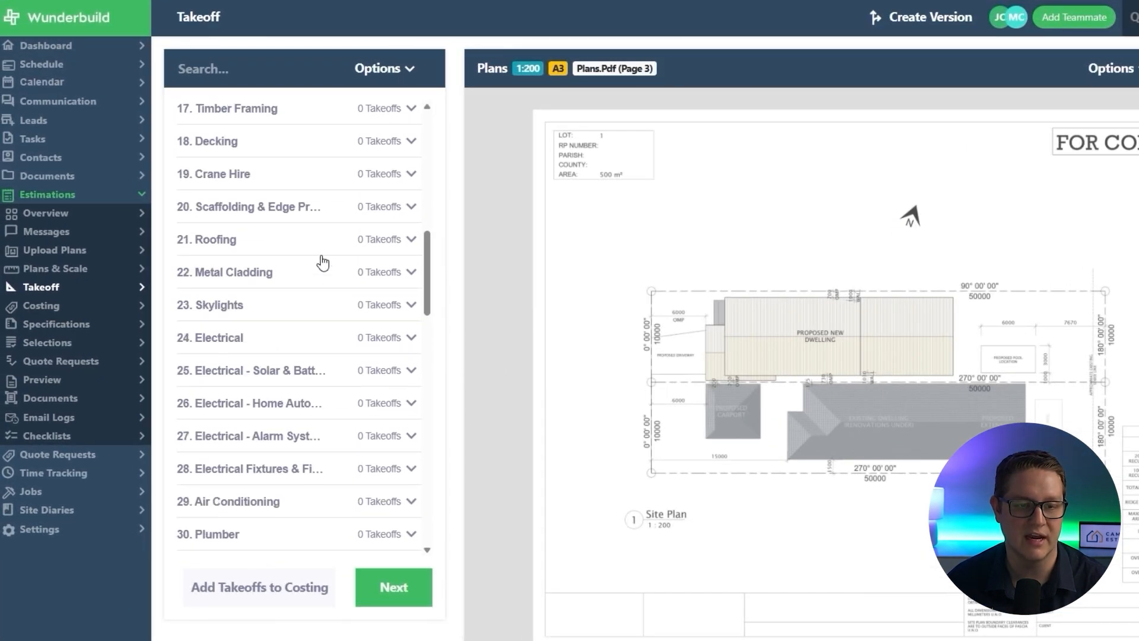
{"action": "scroll", "coordinate": [331, 300], "scroll_direction": "up", "scroll_amount": 9}
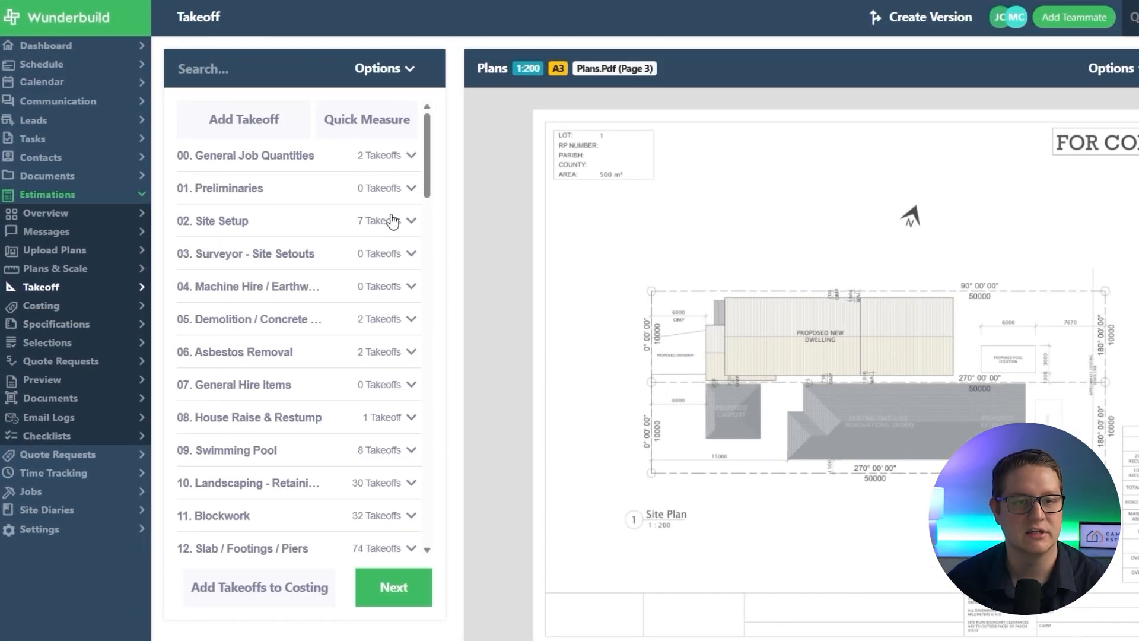
{"action": "left_click", "coordinate": [412, 155]}
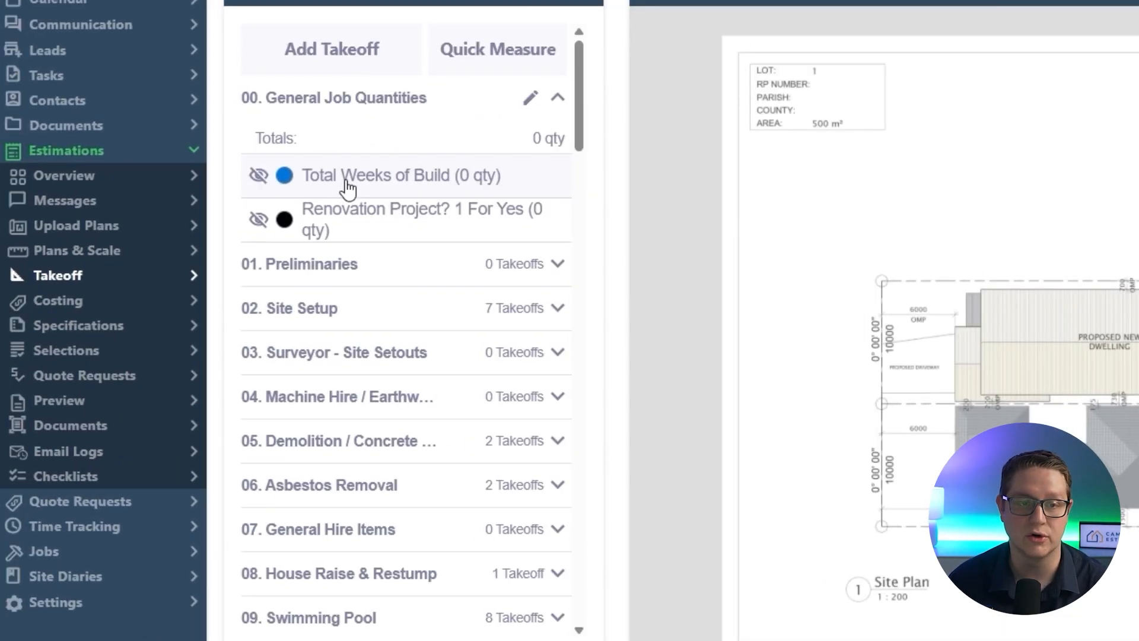
{"action": "left_click", "coordinate": [347, 189]}
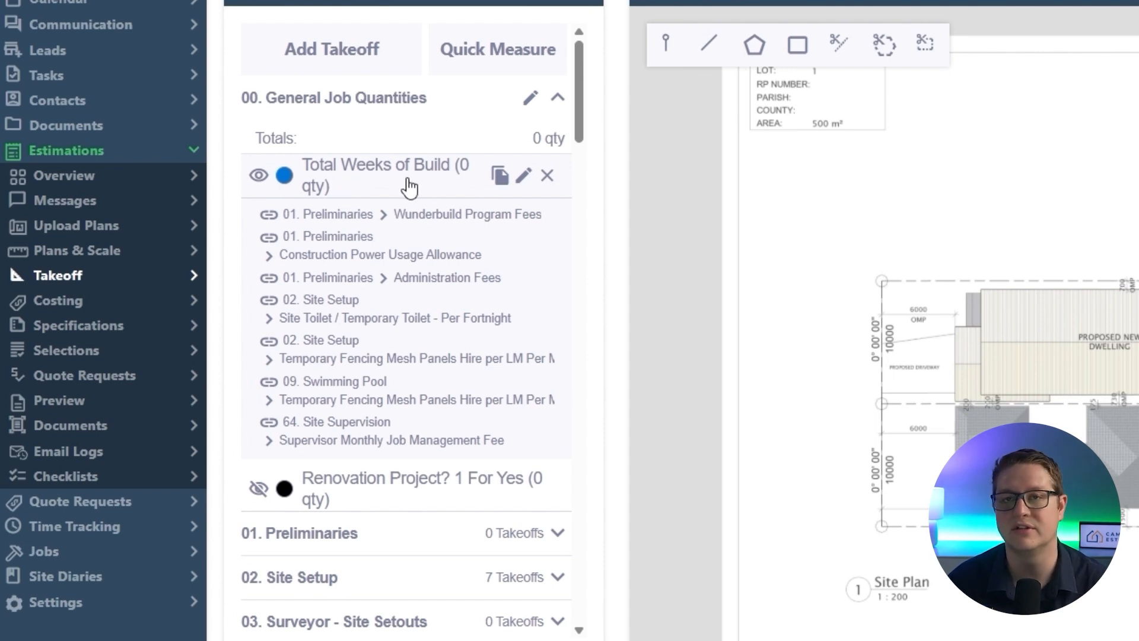
Place one point for Total Weeks of Build with a multiplier of 40 in the blank area above the site plan.
{"action": "left_click", "coordinate": [666, 49]}
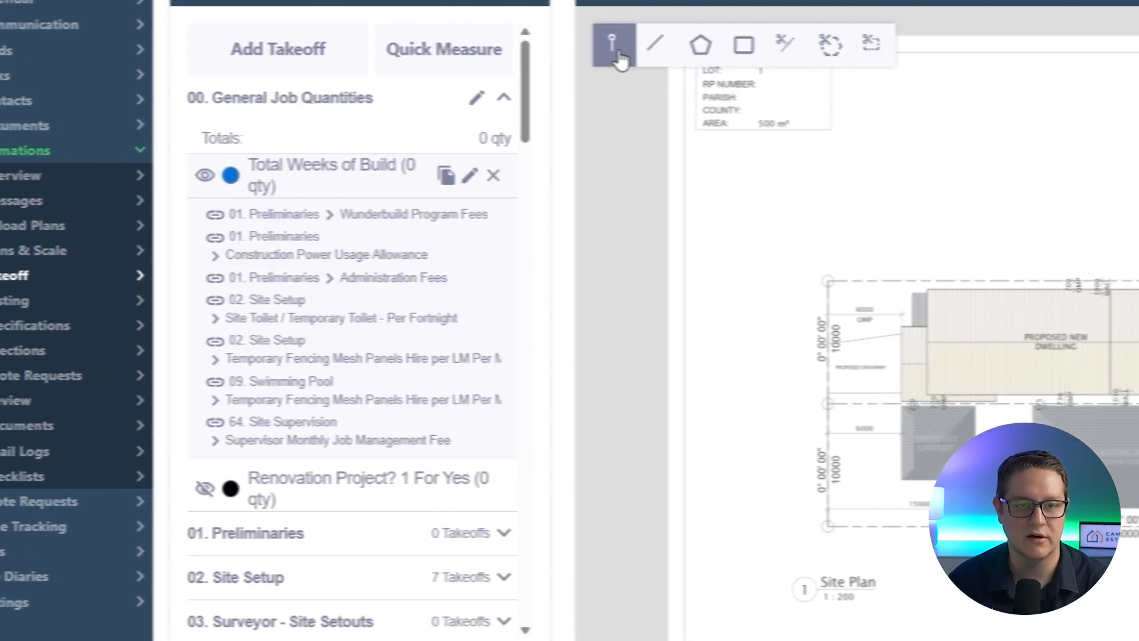
{"action": "left_click", "coordinate": [671, 52]}
{"action": "left_click", "coordinate": [559, 156]}
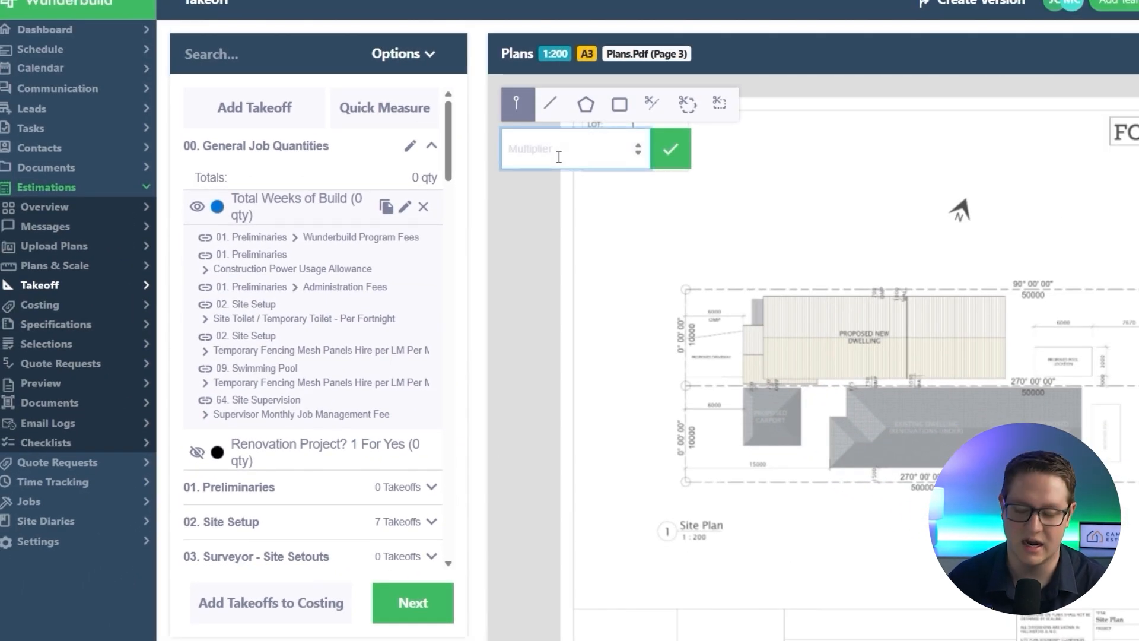
{"action": "type", "text": "40"}
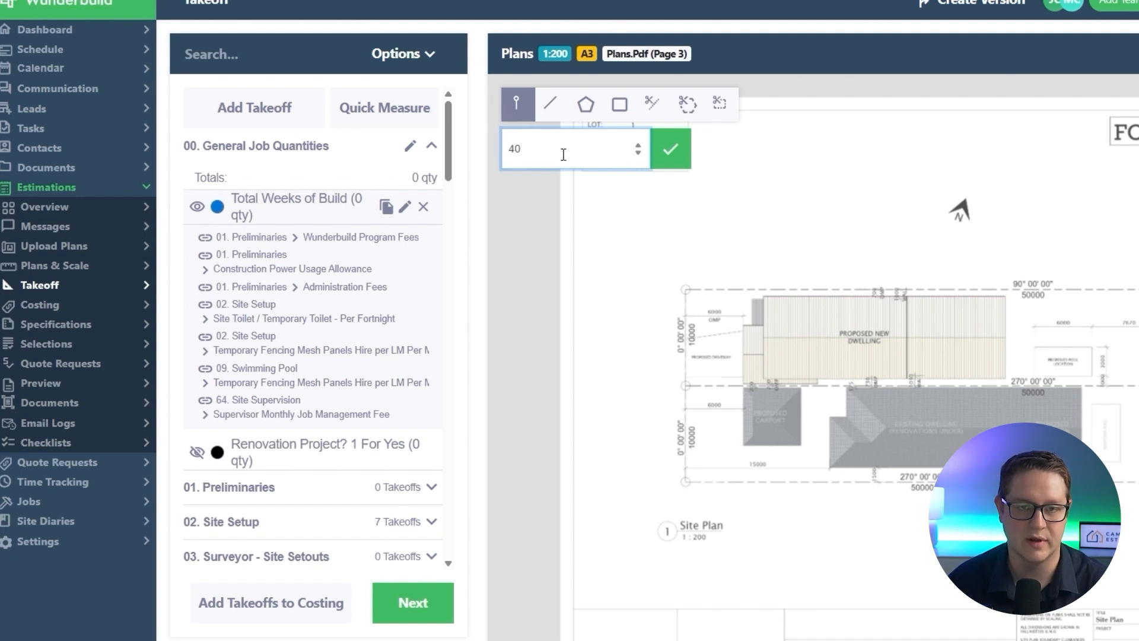
{"action": "left_click", "coordinate": [669, 149]}
{"action": "left_click", "coordinate": [782, 216]}
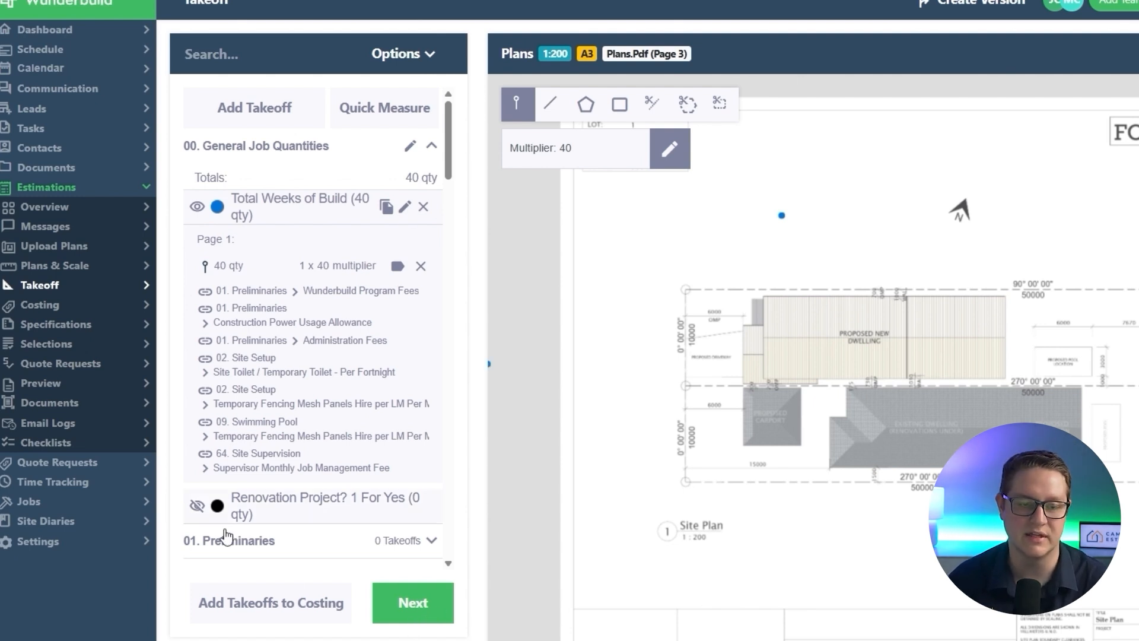
Proceed from the takeoff to the costing and open the 01. Preliminaries category for editing.
{"action": "left_click", "coordinate": [417, 604]}
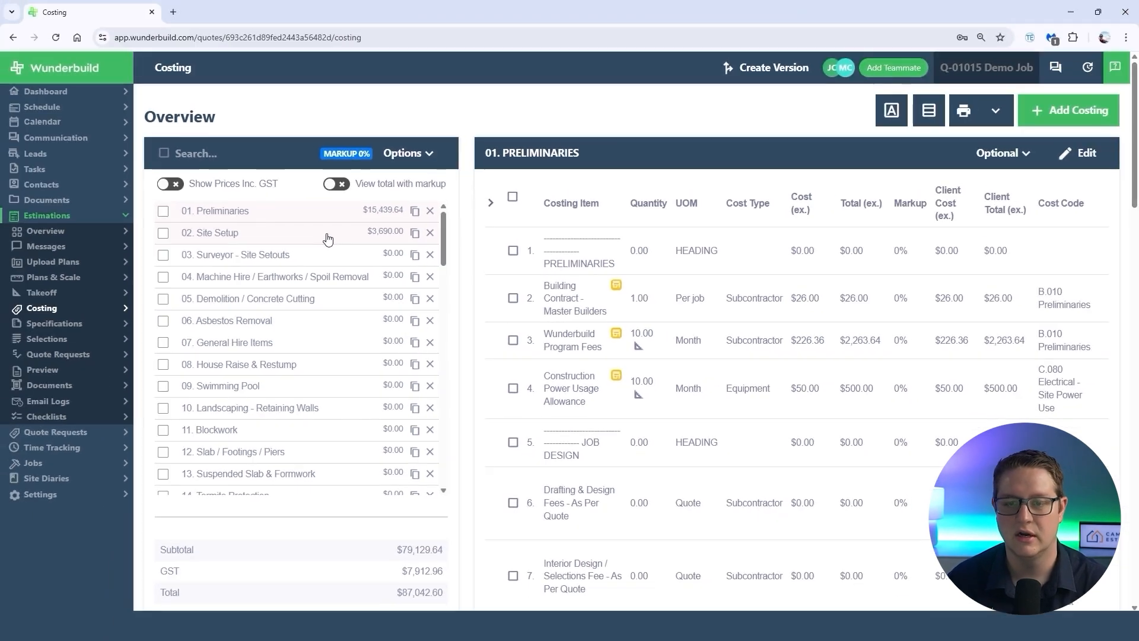
{"action": "scroll", "coordinate": [927, 375], "scroll_direction": "down", "scroll_amount": 5}
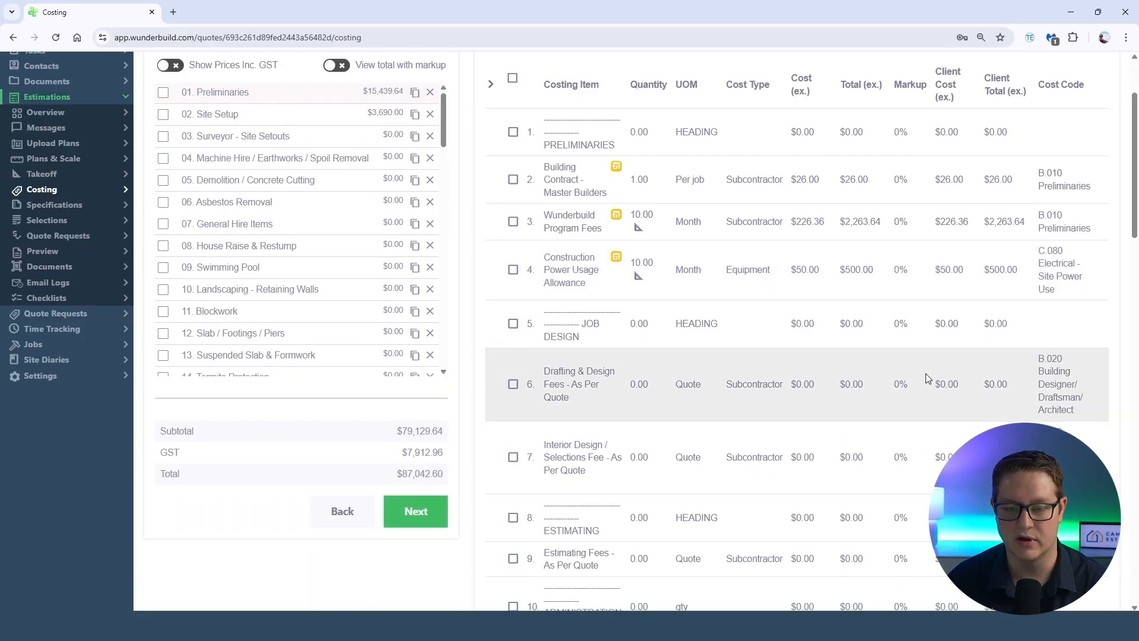
{"action": "scroll", "coordinate": [927, 378], "scroll_direction": "up", "scroll_amount": 5}
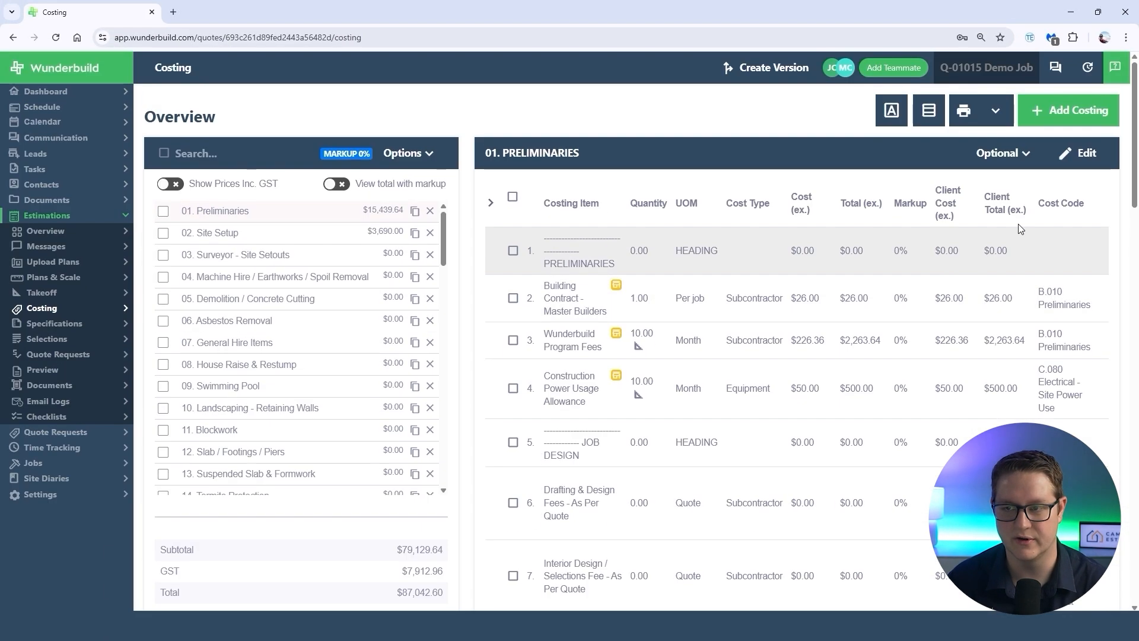
{"action": "left_click", "coordinate": [1071, 155]}
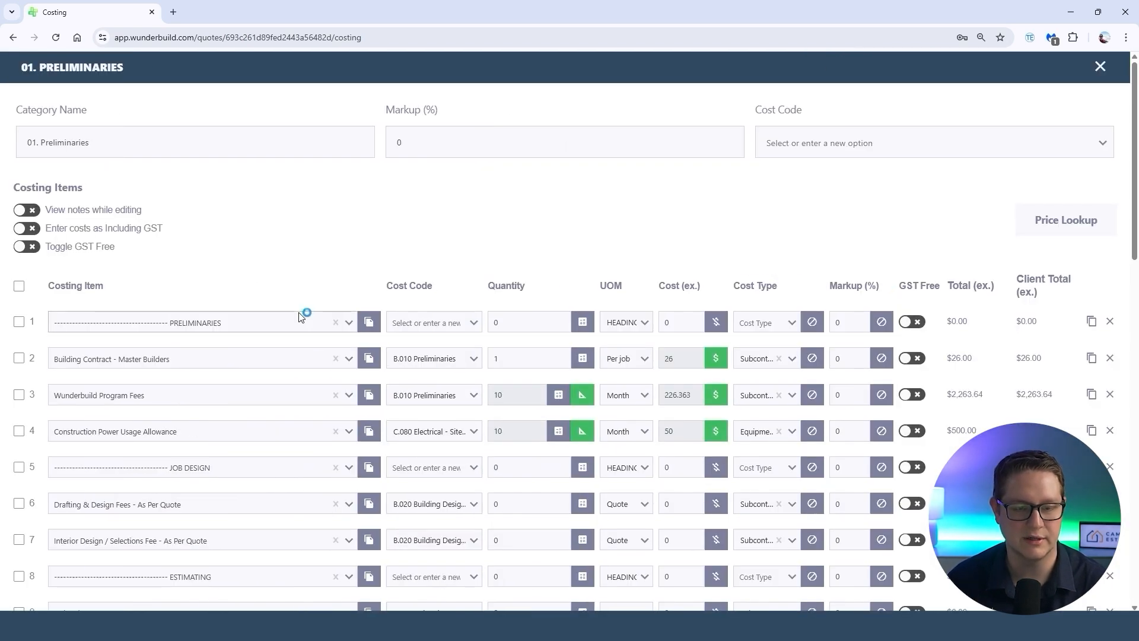
Examine the quantities and costs of the 01. Preliminaries items through the engineering fees, and close the category.
{"action": "scroll", "coordinate": [311, 332], "scroll_direction": "down", "scroll_amount": 3}
{"action": "scroll", "coordinate": [317, 341], "scroll_direction": "down", "scroll_amount": 3}
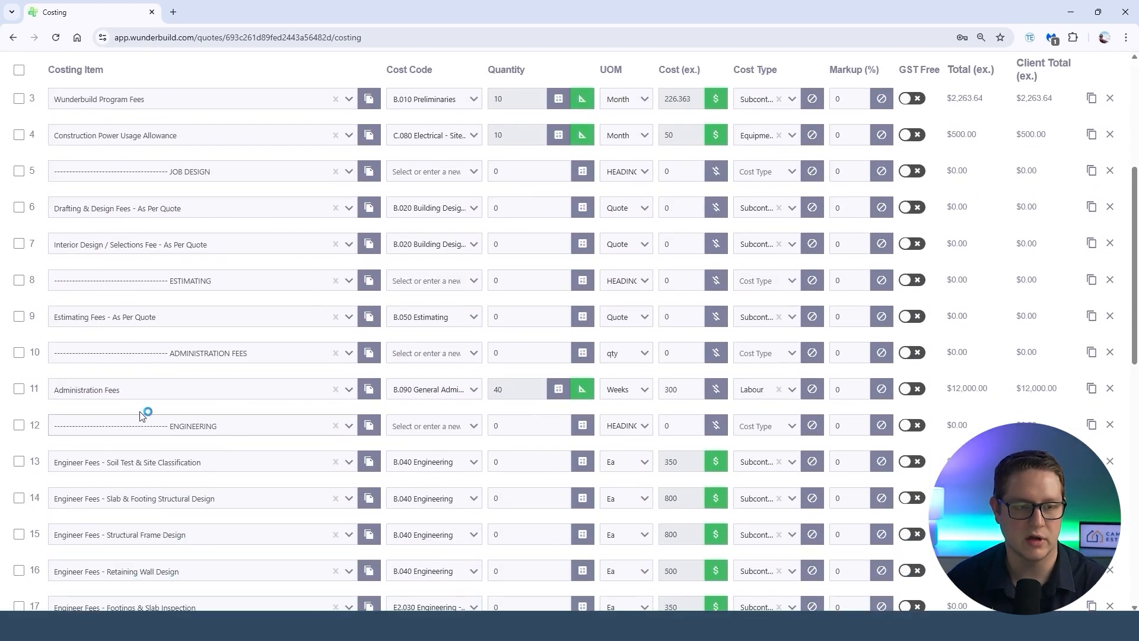
{"action": "scroll", "coordinate": [418, 396], "scroll_direction": "up", "scroll_amount": 5}
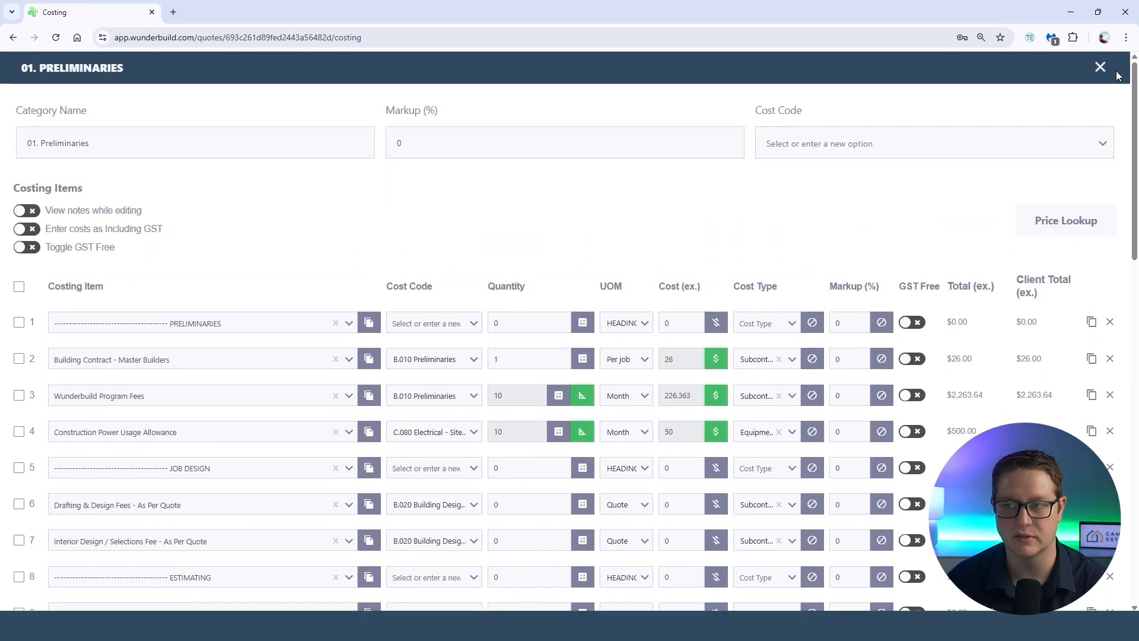
{"action": "left_click", "coordinate": [1109, 69]}
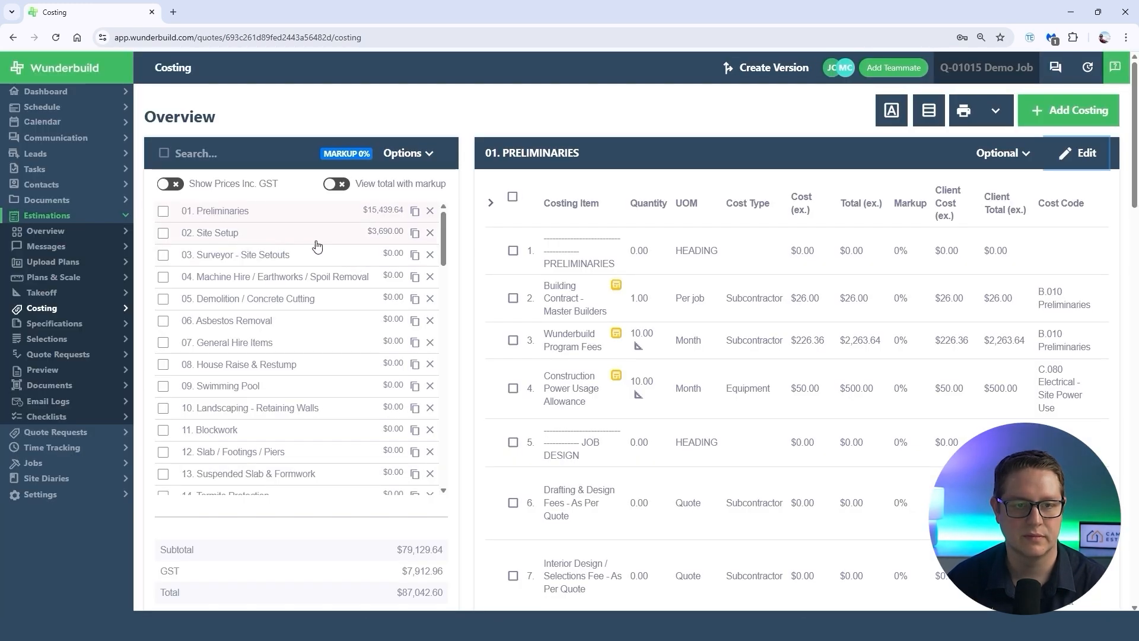
Open the 02. Site Setup category for editing, examine its item quantities, and close it discarding any changes.
{"action": "left_click", "coordinate": [258, 237]}
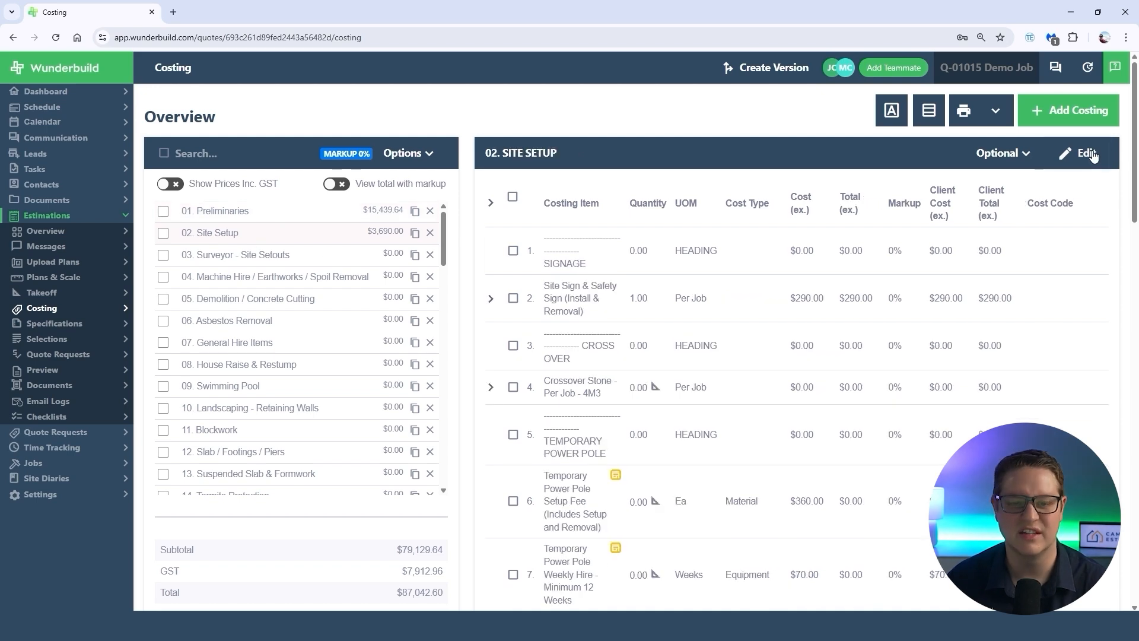
{"action": "scroll", "coordinate": [365, 333], "scroll_direction": "down", "scroll_amount": 3}
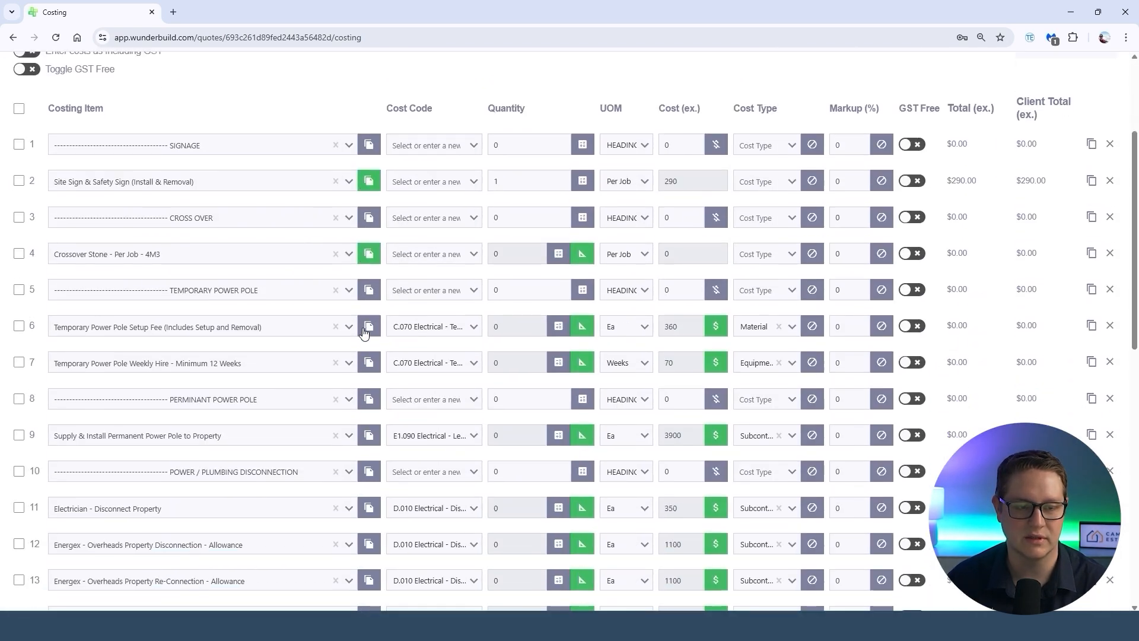
{"action": "scroll", "coordinate": [365, 332], "scroll_direction": "down", "scroll_amount": 1}
{"action": "scroll", "coordinate": [357, 337], "scroll_direction": "down", "scroll_amount": 4}
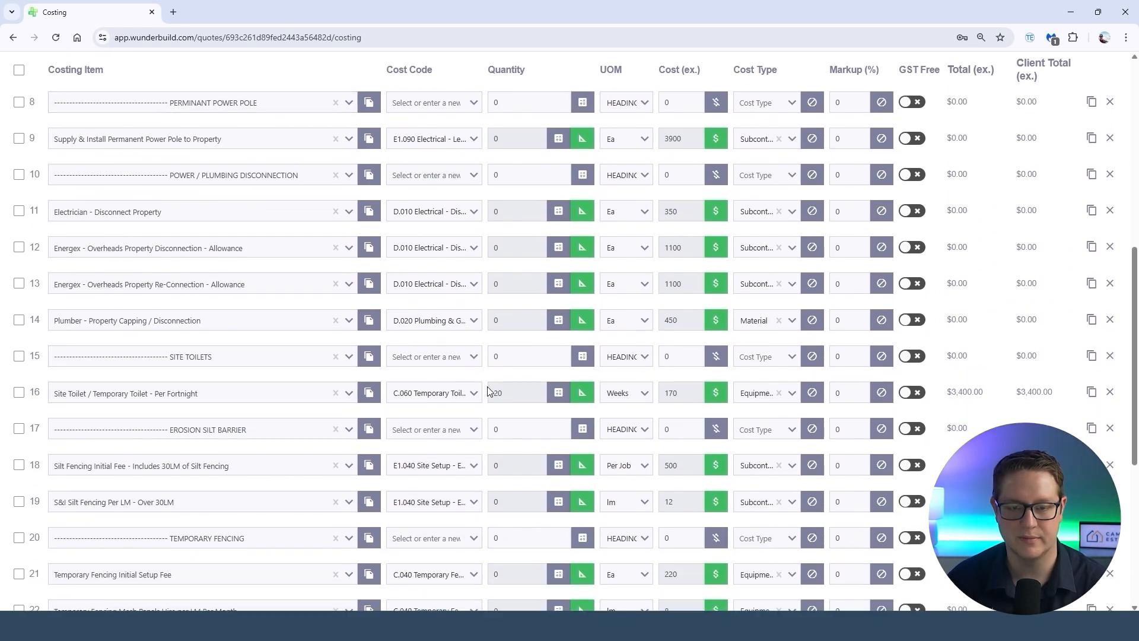
{"action": "scroll", "coordinate": [613, 393], "scroll_direction": "up", "scroll_amount": 8}
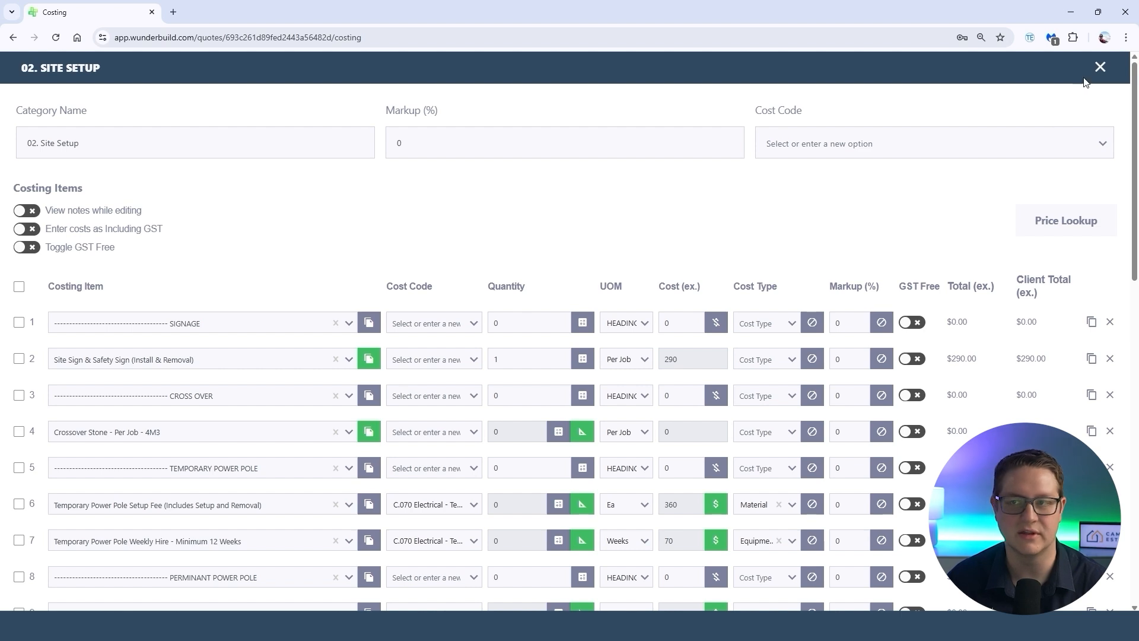
{"action": "left_click", "coordinate": [1099, 69]}
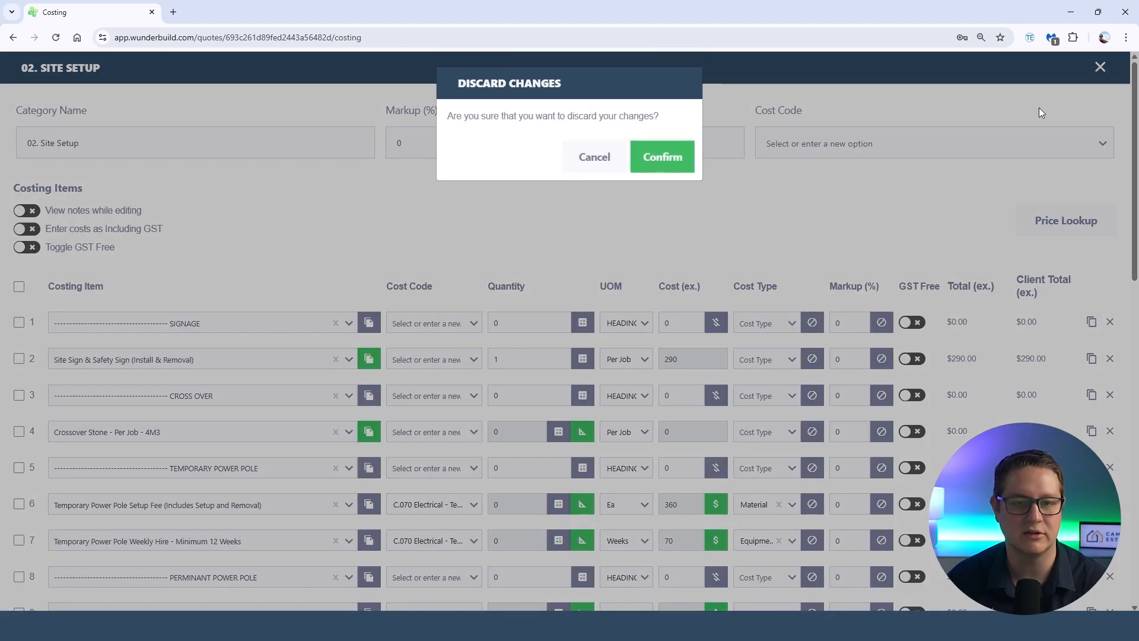
{"action": "left_click", "coordinate": [679, 159]}
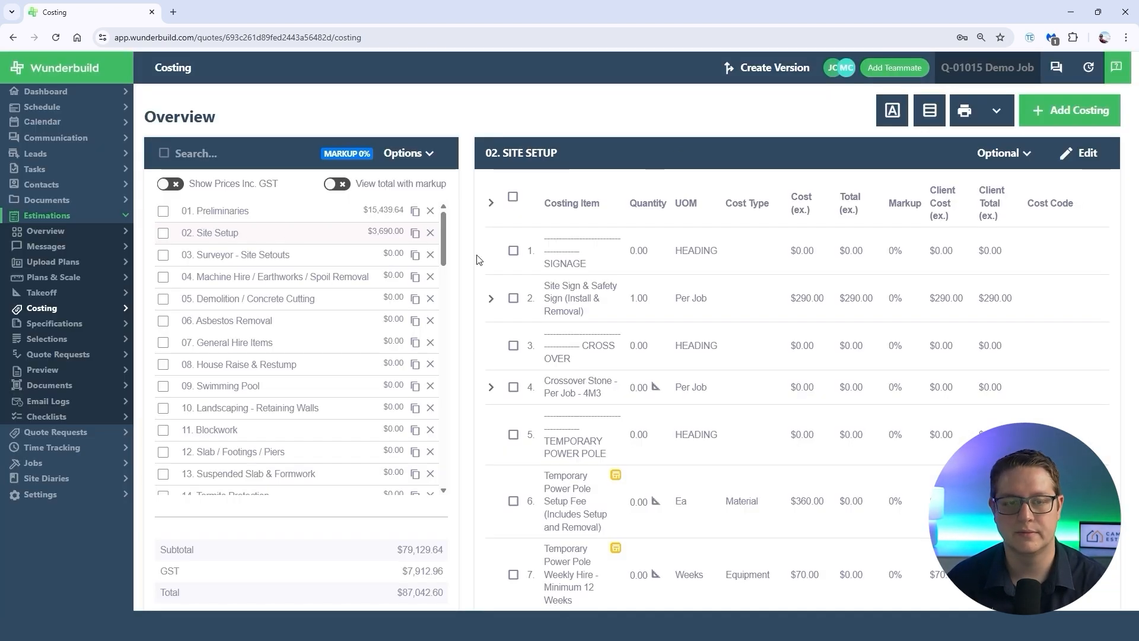
Look through the costing category list and open the 41. Cladding & Eaves category for editing.
{"action": "scroll", "coordinate": [332, 323], "scroll_direction": "down", "scroll_amount": 4}
{"action": "scroll", "coordinate": [335, 322], "scroll_direction": "down", "scroll_amount": 2}
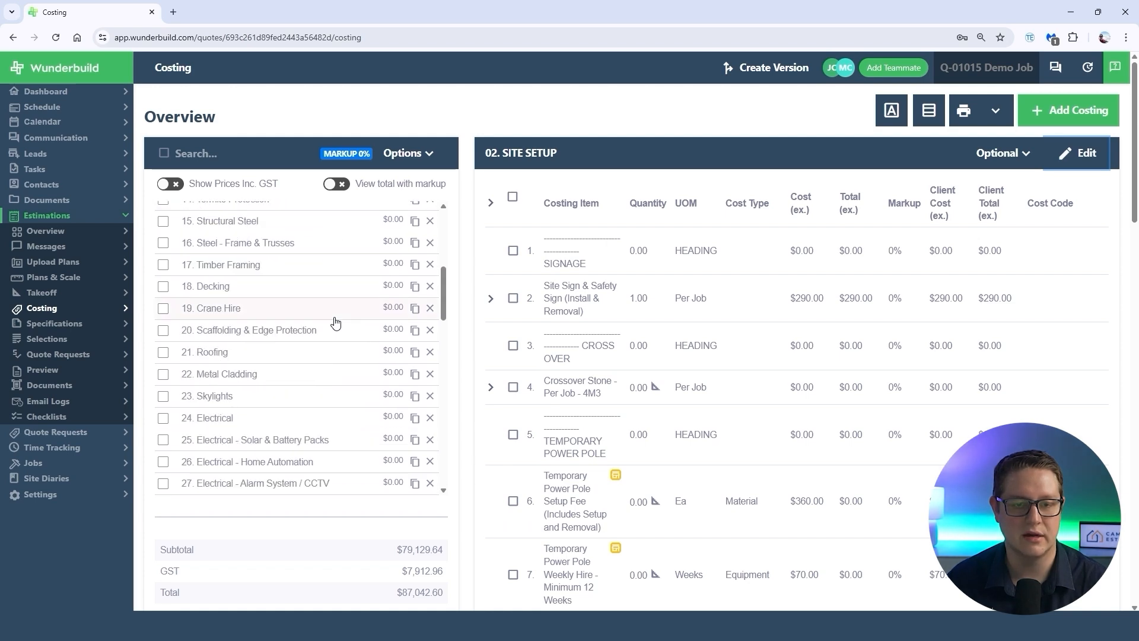
{"action": "scroll", "coordinate": [335, 322], "scroll_direction": "up", "scroll_amount": 6}
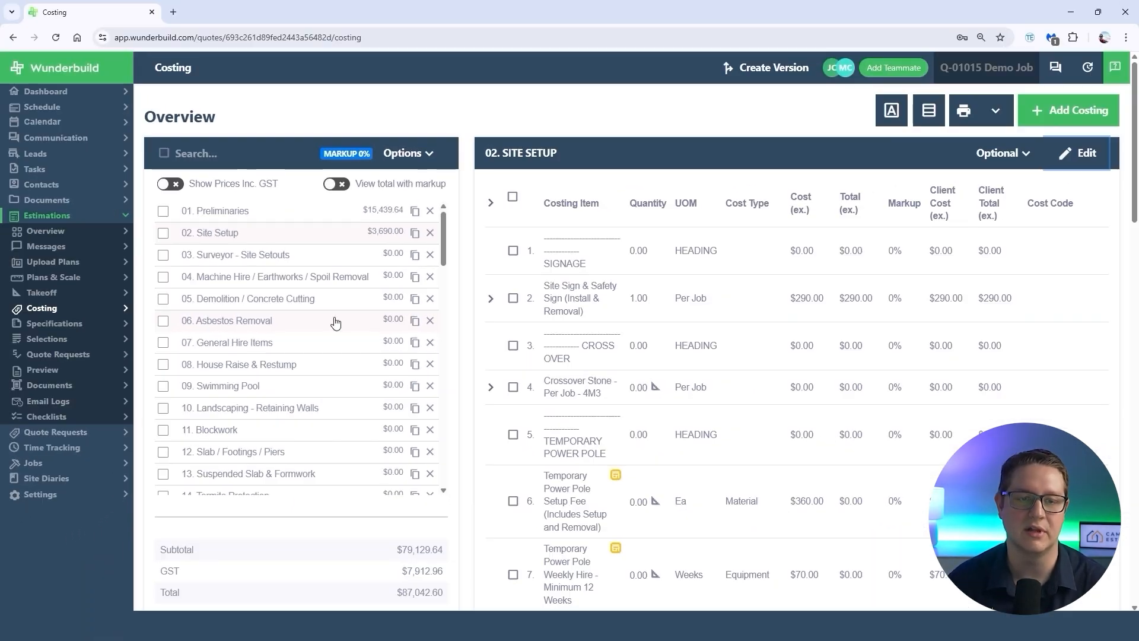
{"action": "scroll", "coordinate": [335, 323], "scroll_direction": "down", "scroll_amount": 5}
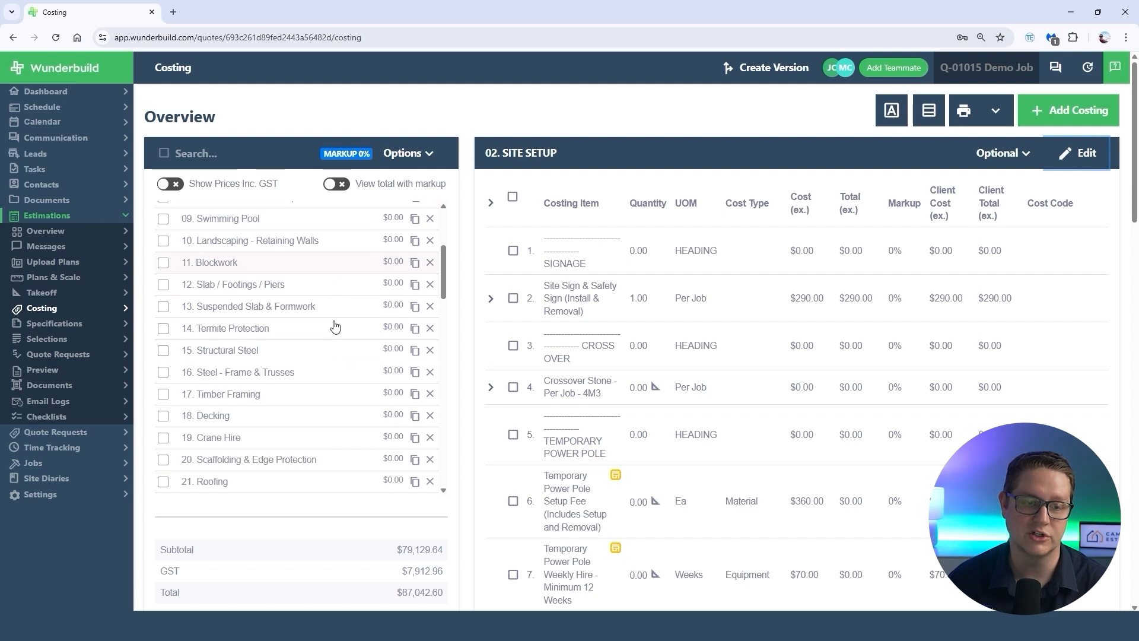
{"action": "scroll", "coordinate": [335, 326], "scroll_direction": "down", "scroll_amount": 5}
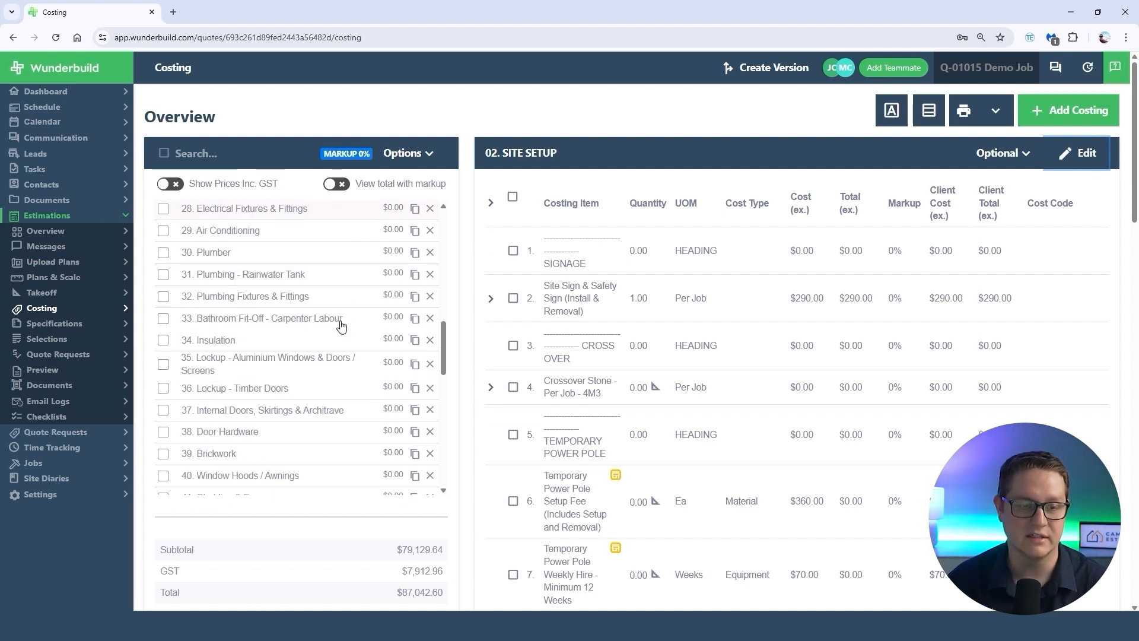
{"action": "scroll", "coordinate": [341, 325], "scroll_direction": "down", "scroll_amount": 2}
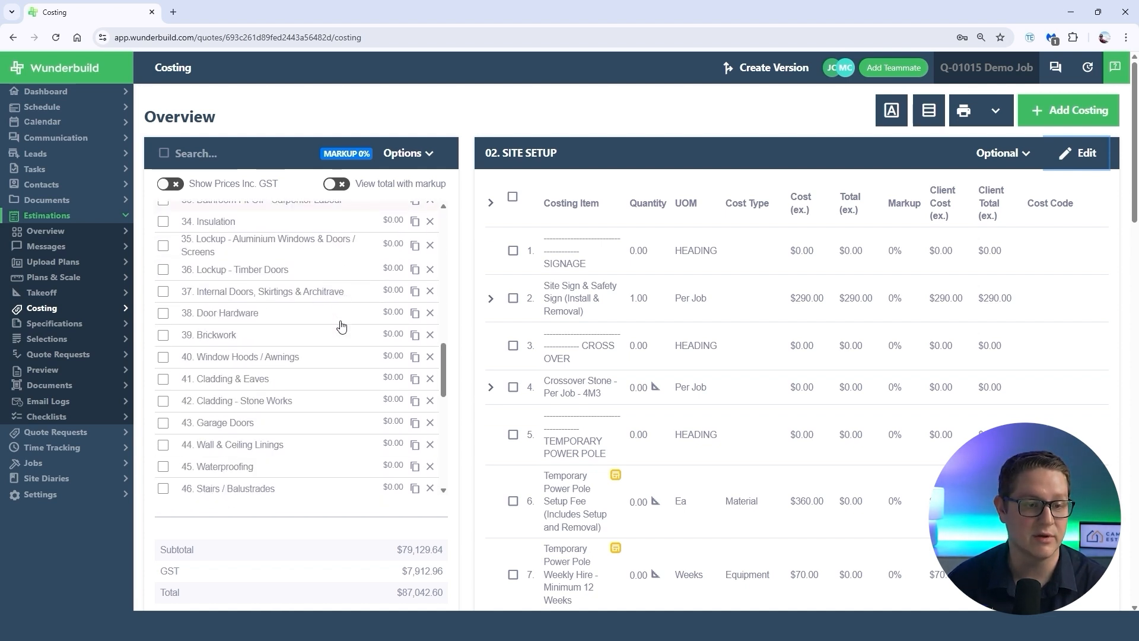
{"action": "left_click", "coordinate": [294, 381]}
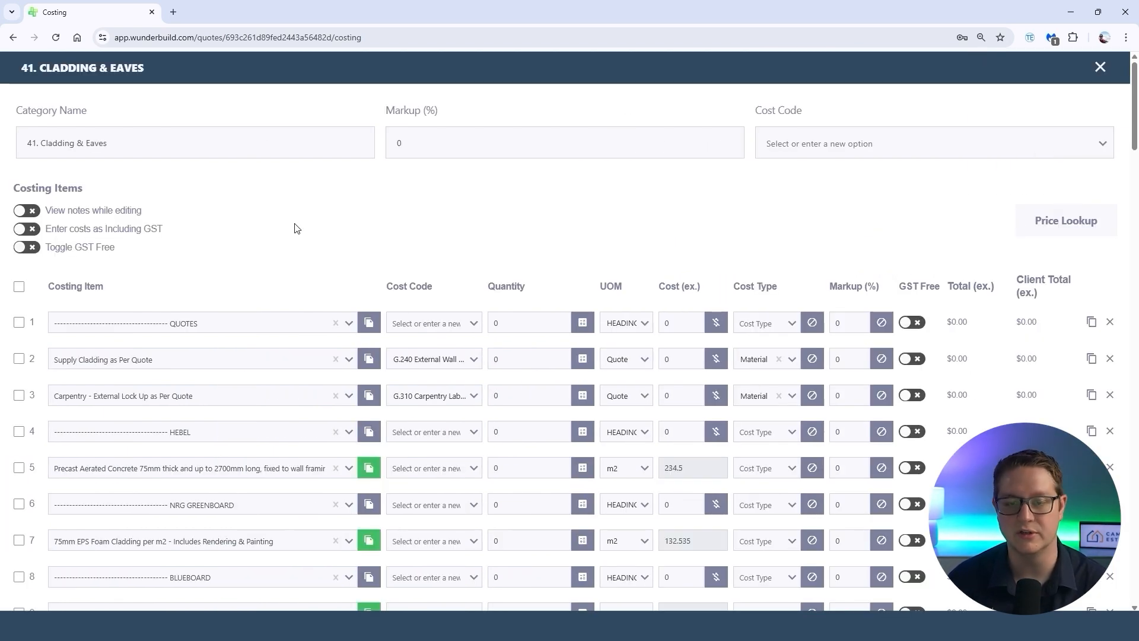
Examine the Cladding & Eaves costing items from the Hebel and Axon sections through to Delivery of Cladding & Eaves.
{"action": "scroll", "coordinate": [301, 235], "scroll_direction": "down", "scroll_amount": 5}
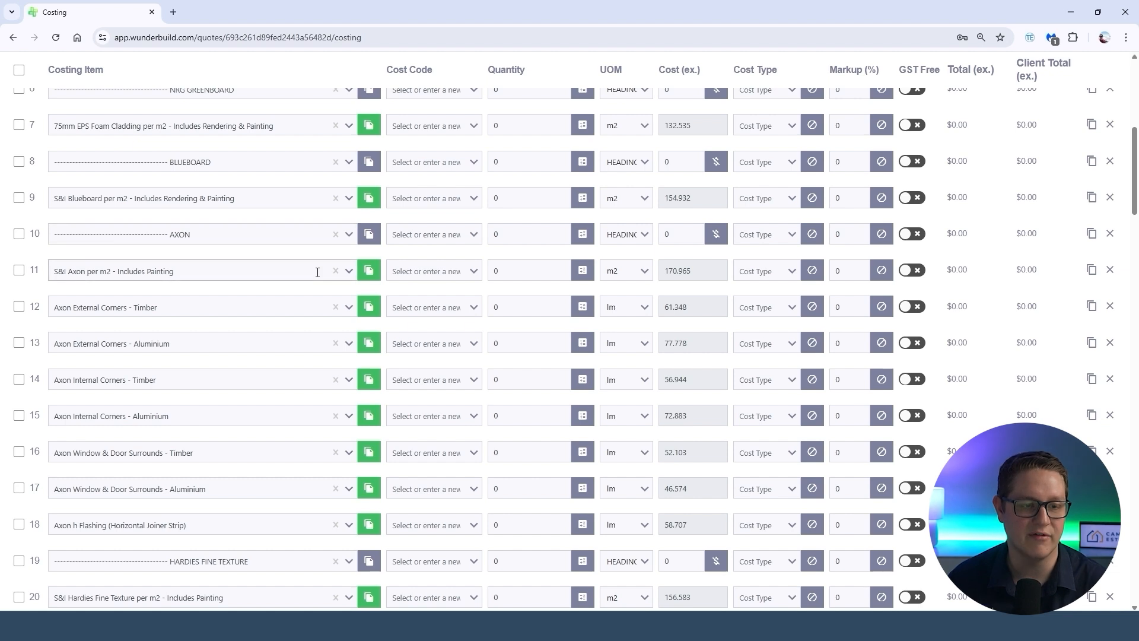
{"action": "scroll", "coordinate": [291, 240], "scroll_direction": "up", "scroll_amount": 3}
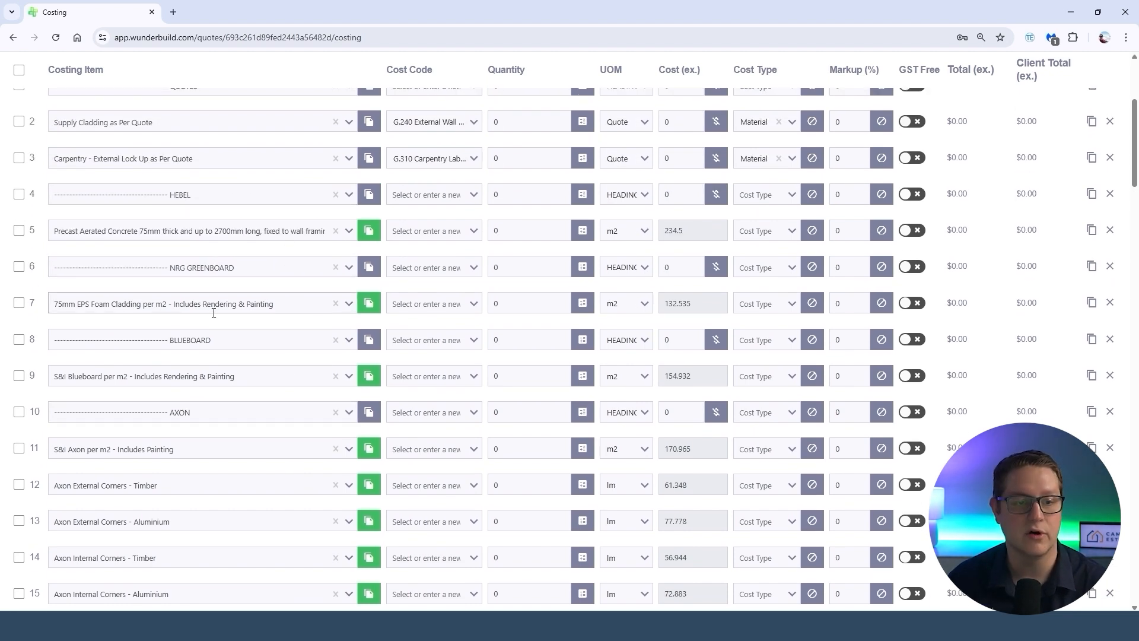
{"action": "scroll", "coordinate": [198, 340], "scroll_direction": "down", "scroll_amount": 6}
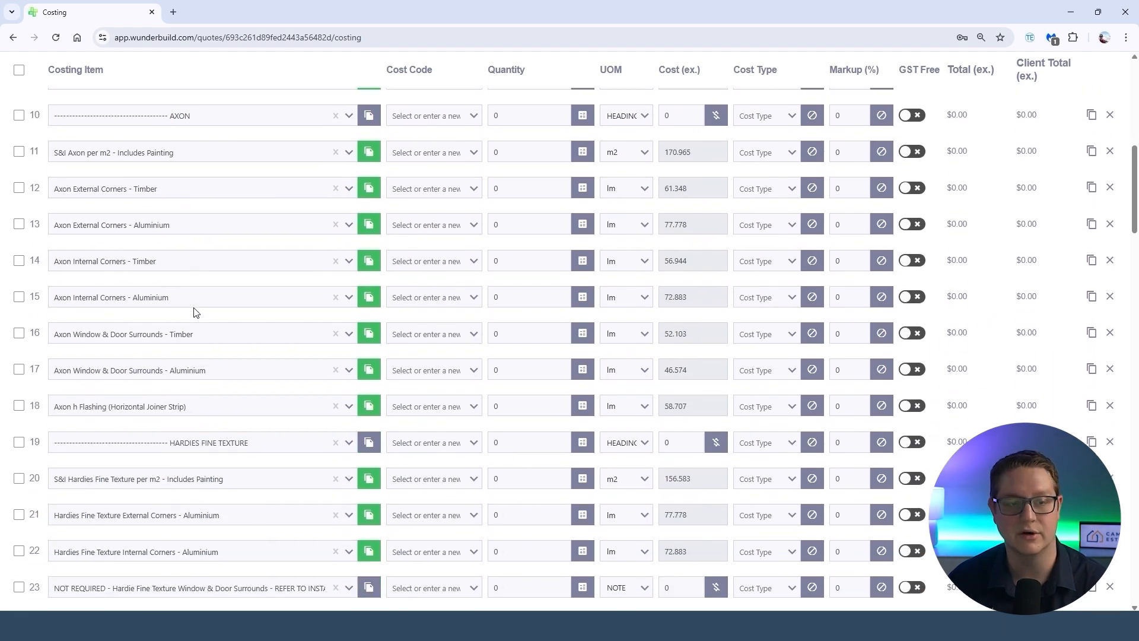
{"action": "scroll", "coordinate": [196, 312], "scroll_direction": "down", "scroll_amount": 3}
{"action": "scroll", "coordinate": [222, 314], "scroll_direction": "down", "scroll_amount": 3}
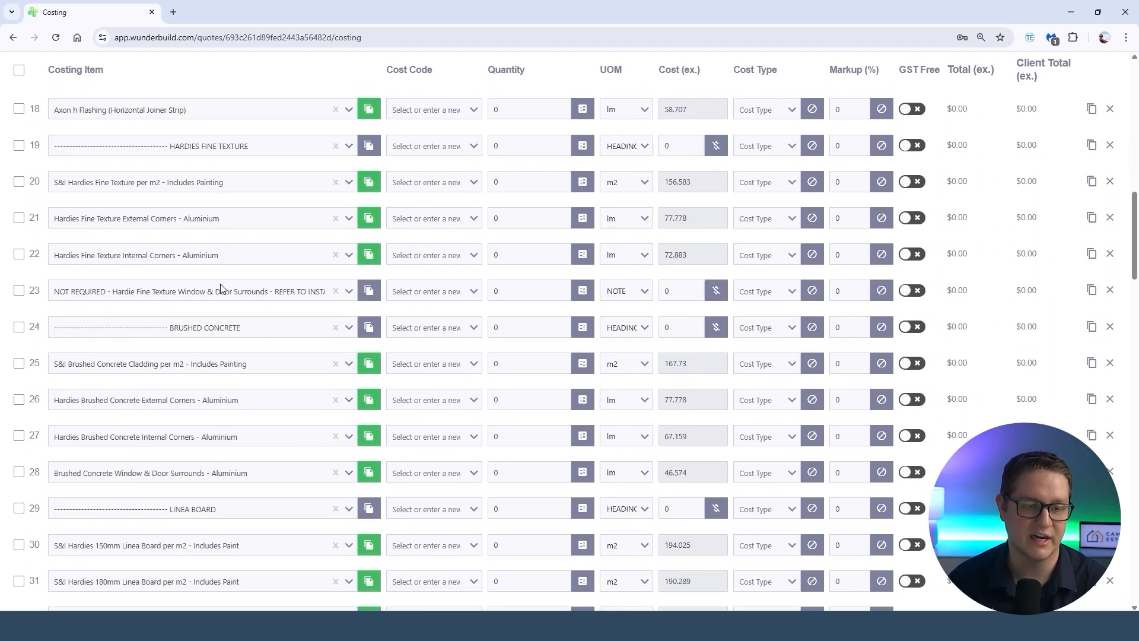
{"action": "scroll", "coordinate": [222, 316], "scroll_direction": "down", "scroll_amount": 2}
{"action": "scroll", "coordinate": [216, 375], "scroll_direction": "down", "scroll_amount": 7}
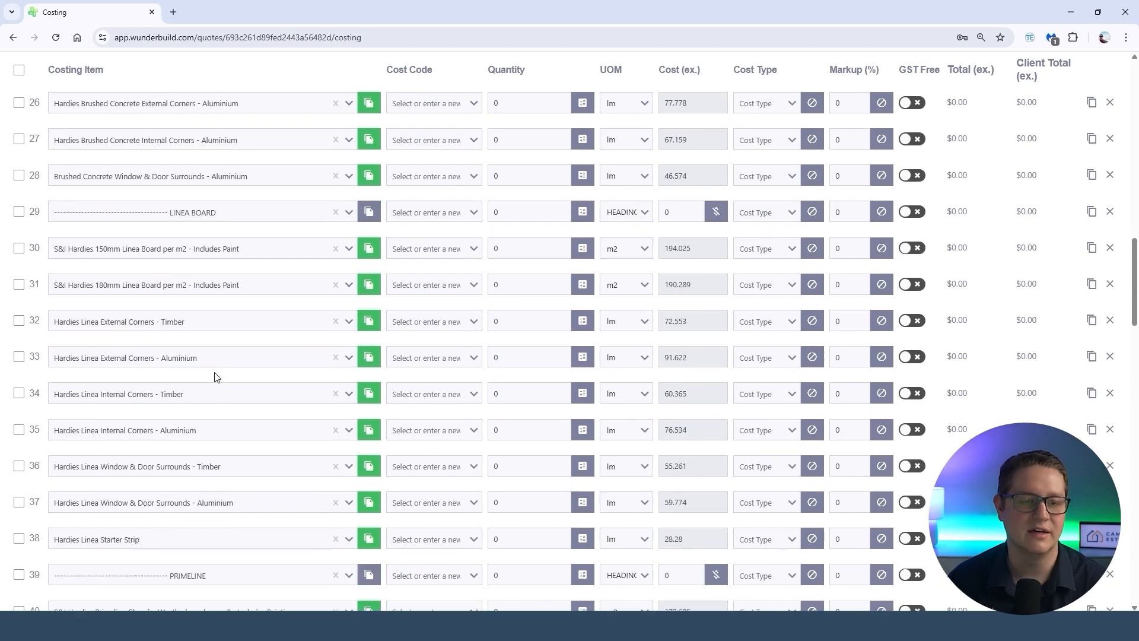
{"action": "scroll", "coordinate": [216, 372], "scroll_direction": "down", "scroll_amount": 5}
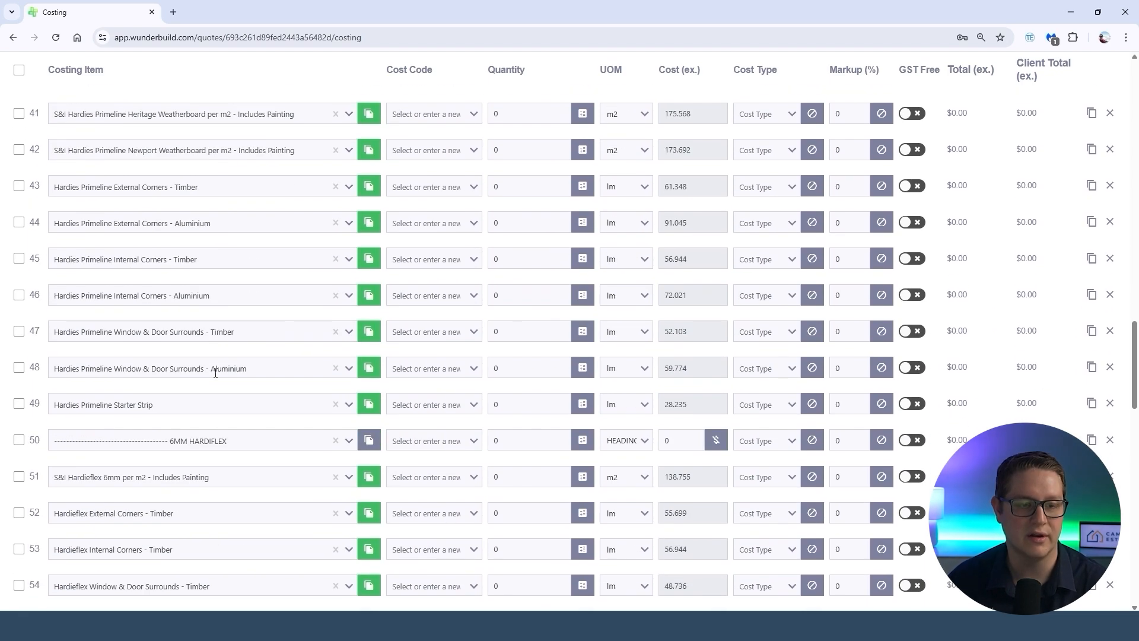
{"action": "scroll", "coordinate": [215, 372], "scroll_direction": "down", "scroll_amount": 2}
{"action": "scroll", "coordinate": [218, 343], "scroll_direction": "down", "scroll_amount": 4}
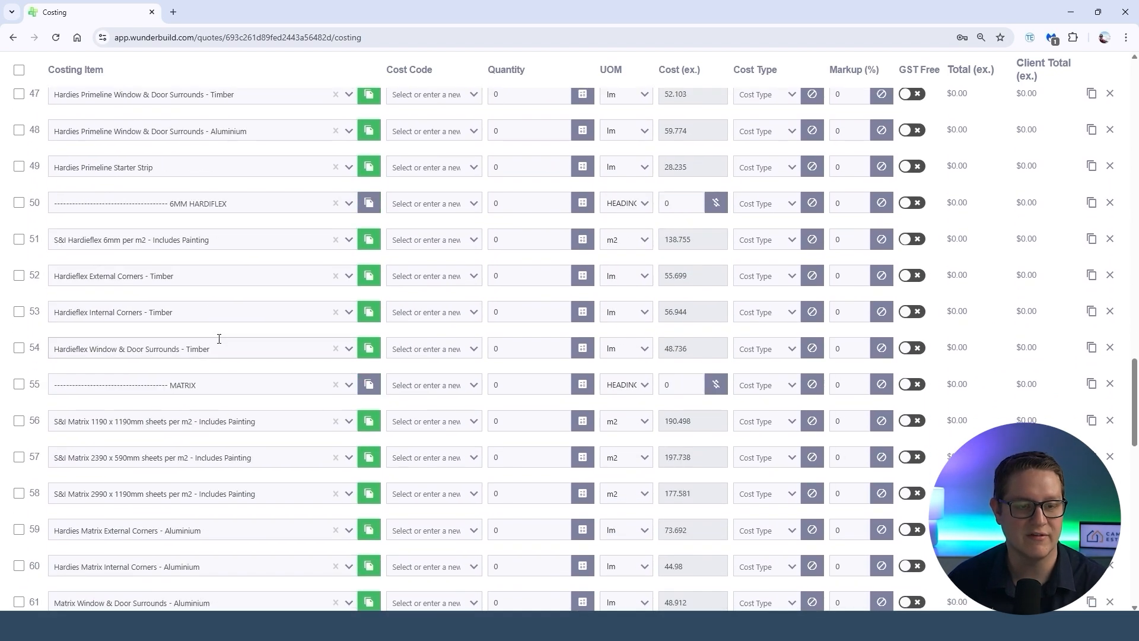
{"action": "scroll", "coordinate": [235, 380], "scroll_direction": "down", "scroll_amount": 4}
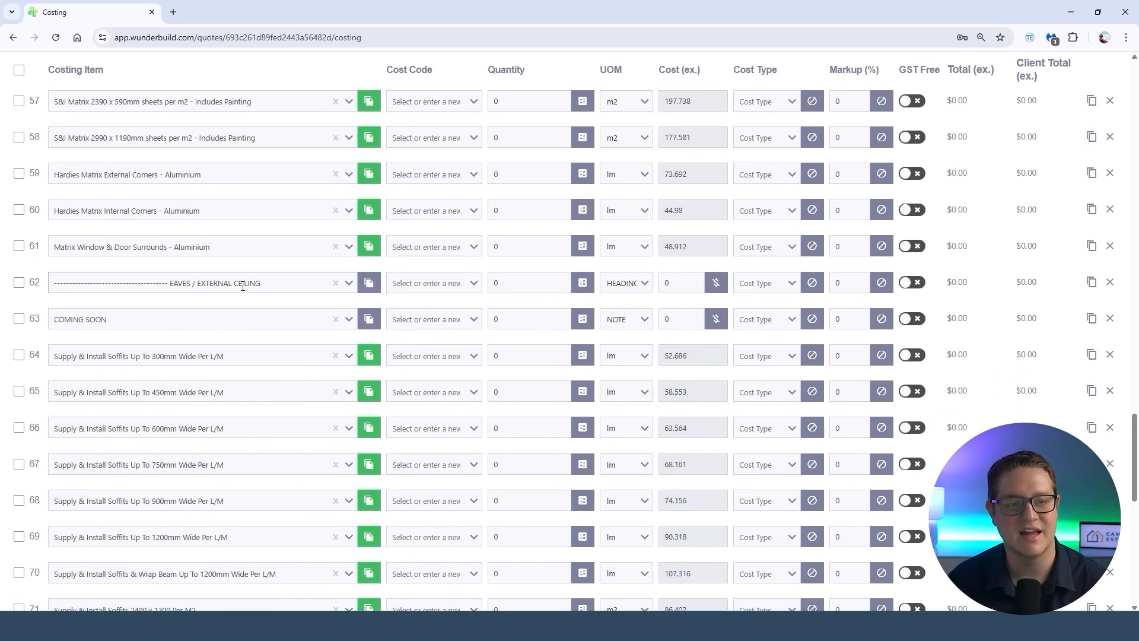
{"action": "scroll", "coordinate": [243, 286], "scroll_direction": "down", "scroll_amount": 6}
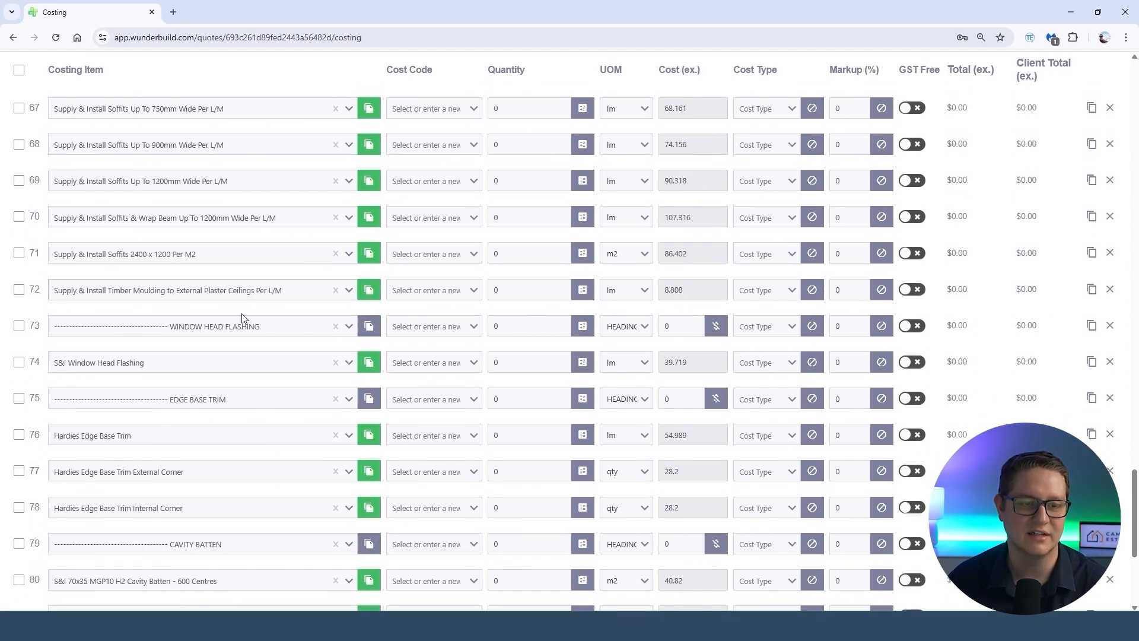
{"action": "scroll", "coordinate": [243, 327], "scroll_direction": "down", "scroll_amount": 2}
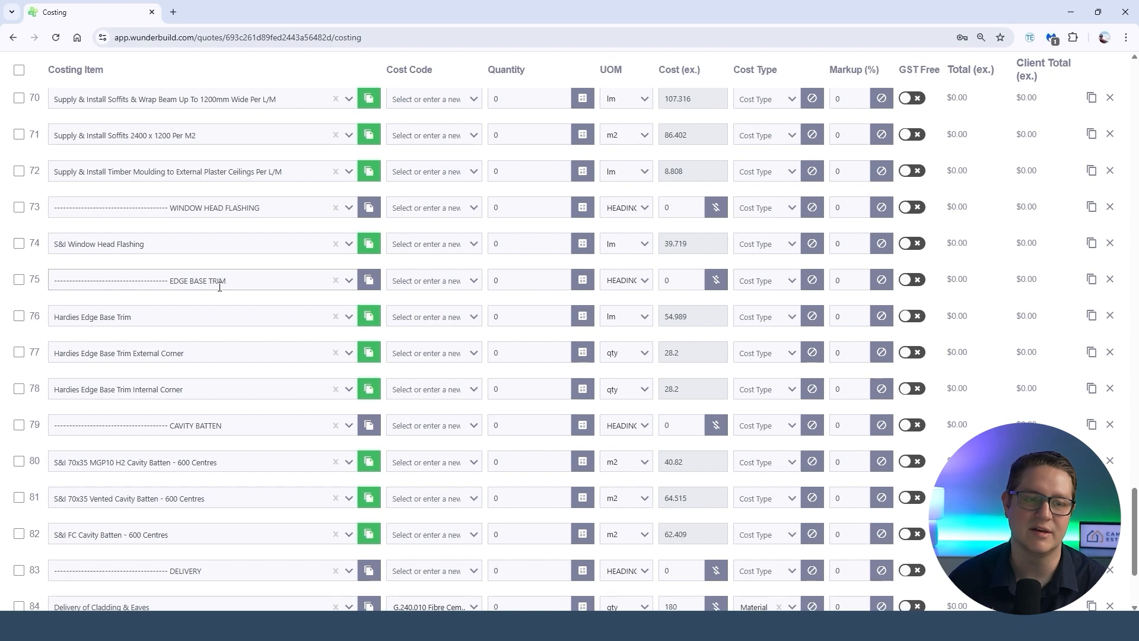
{"action": "scroll", "coordinate": [219, 318], "scroll_direction": "down", "scroll_amount": 3}
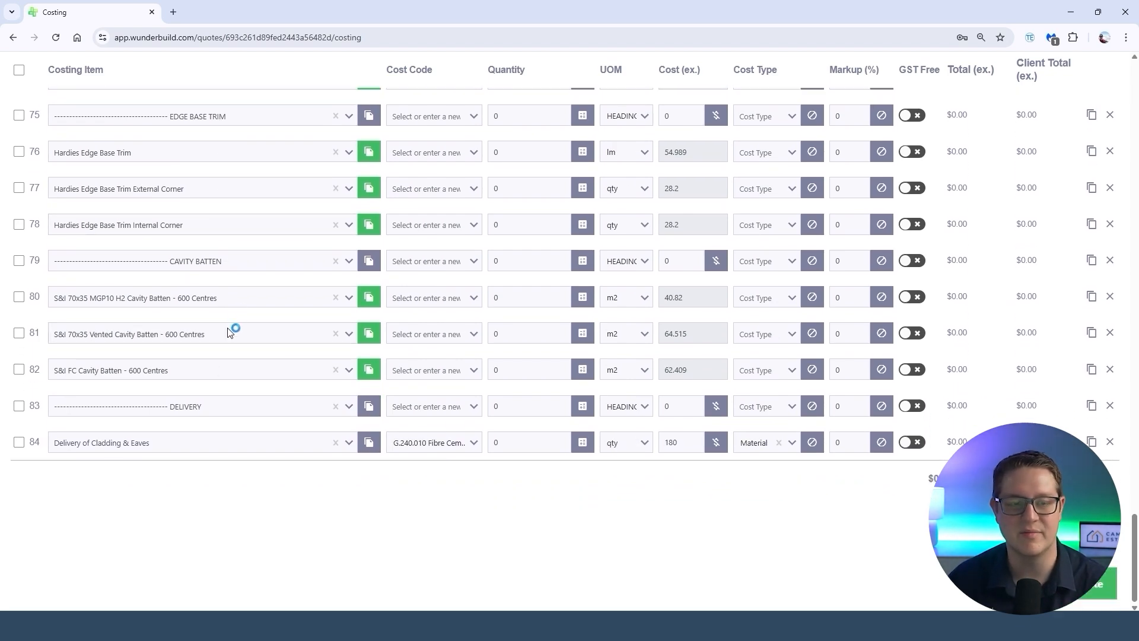
Return to the Linea Board section and open the assembly of S&I Hardies 180mm Linea Board per m2 - Includes Paint.
{"action": "scroll", "coordinate": [302, 380], "scroll_direction": "up", "scroll_amount": 10}
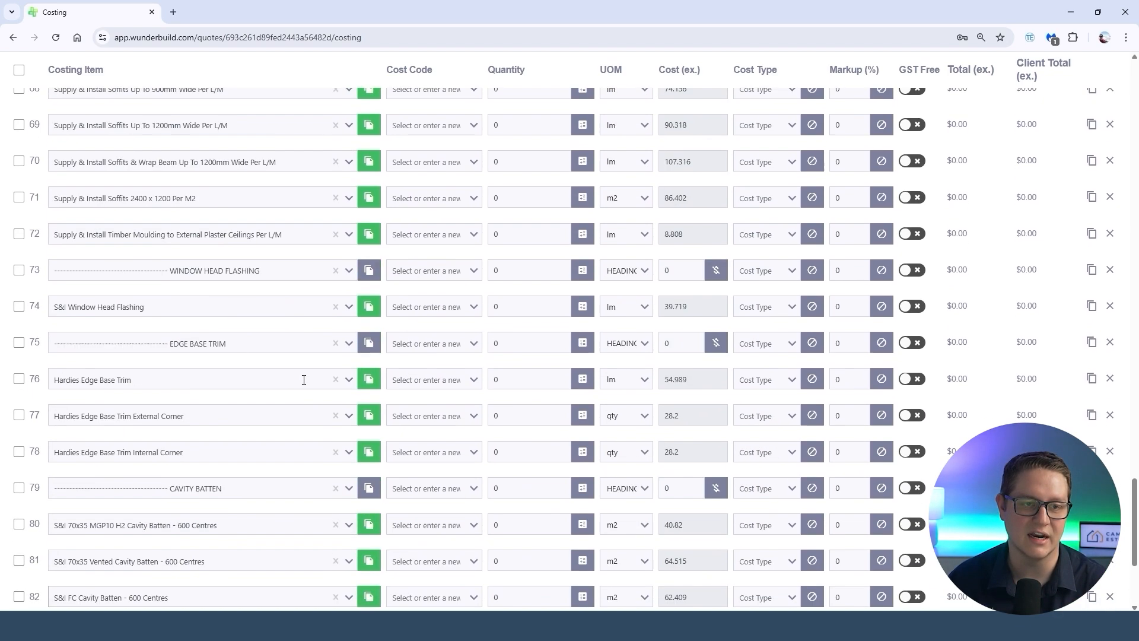
{"action": "scroll", "coordinate": [264, 349], "scroll_direction": "up", "scroll_amount": 12}
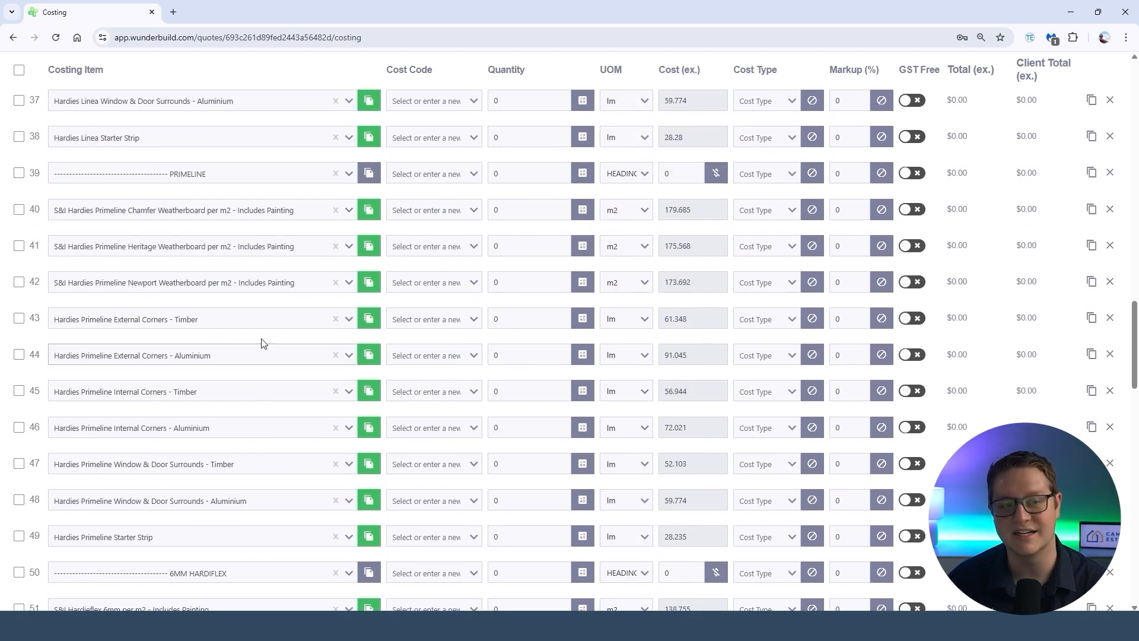
{"action": "scroll", "coordinate": [255, 350], "scroll_direction": "up", "scroll_amount": 2}
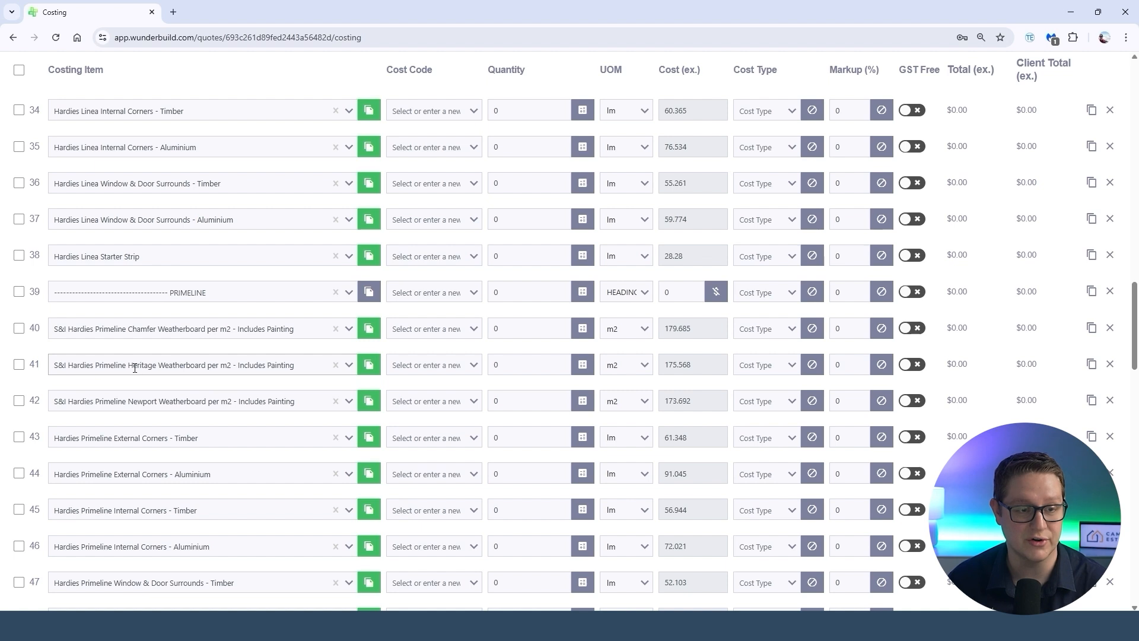
{"action": "scroll", "coordinate": [114, 366], "scroll_direction": "up", "scroll_amount": 5}
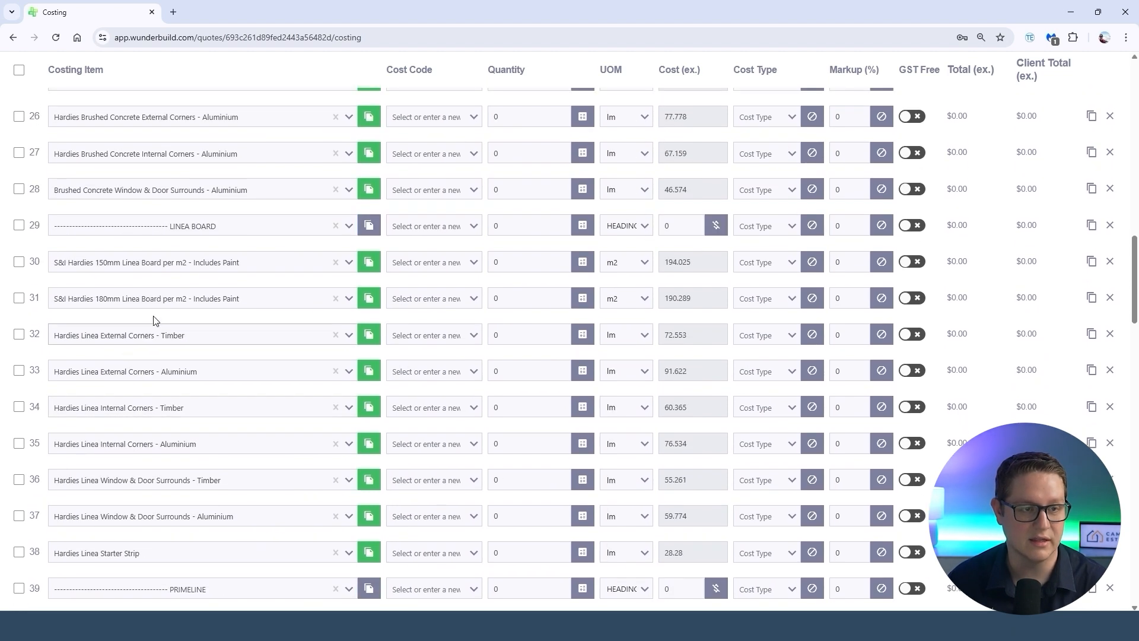
{"action": "left_click", "coordinate": [369, 299]}
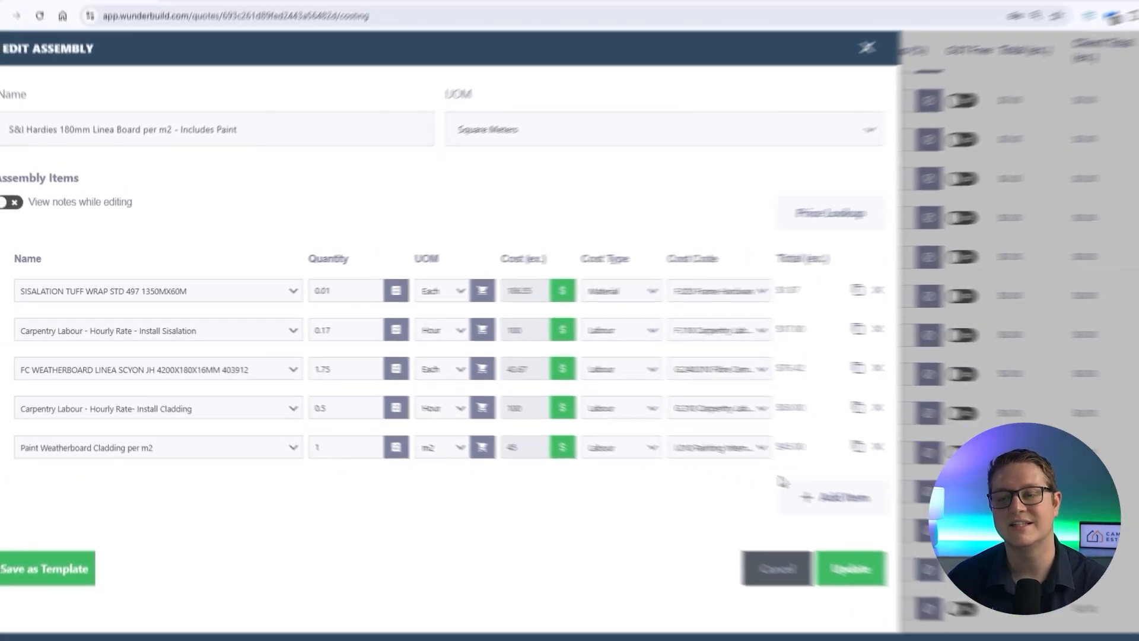
Examine the job costing's cost code totals by build stage, from B - Preliminaries to Unallocated.
{"action": "left_click", "coordinate": [940, 616]}
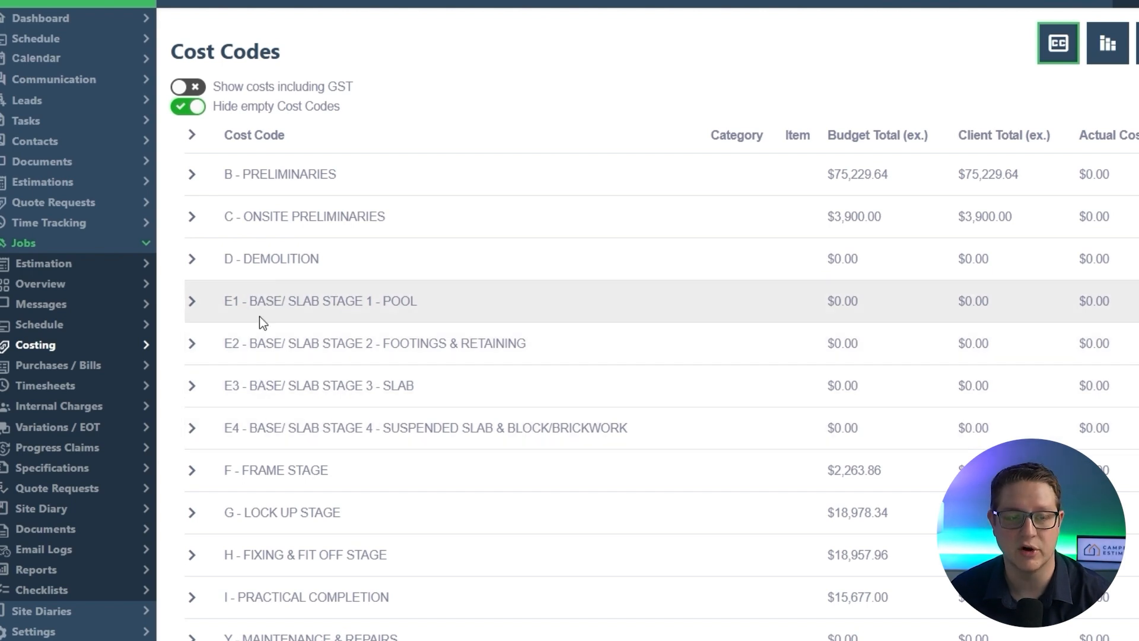
{"action": "scroll", "coordinate": [403, 356], "scroll_direction": "down", "scroll_amount": 2}
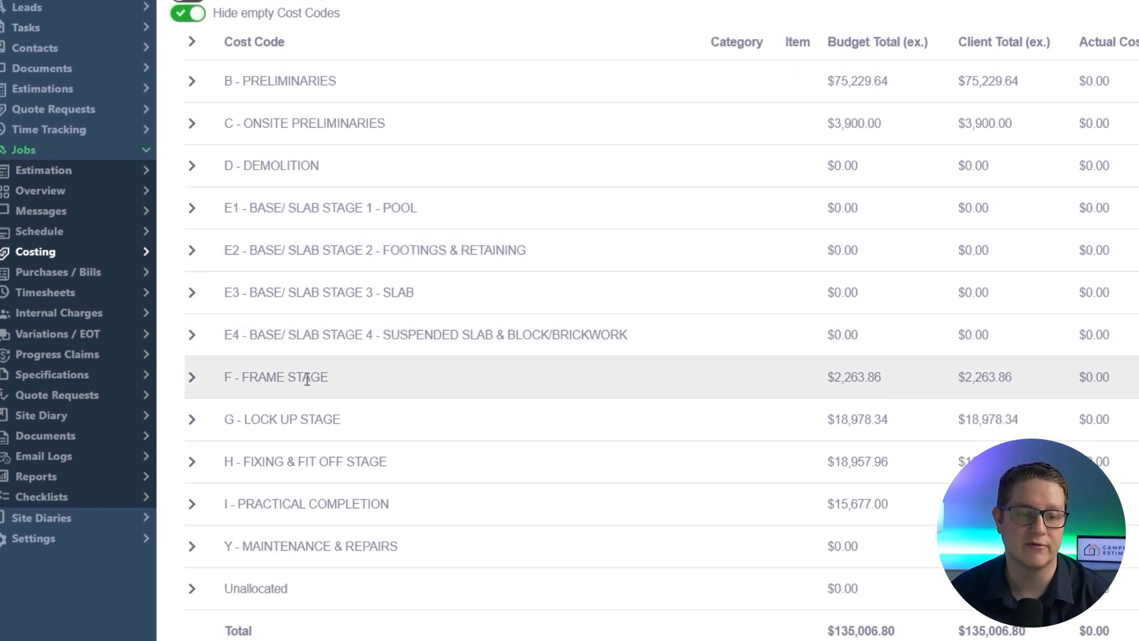